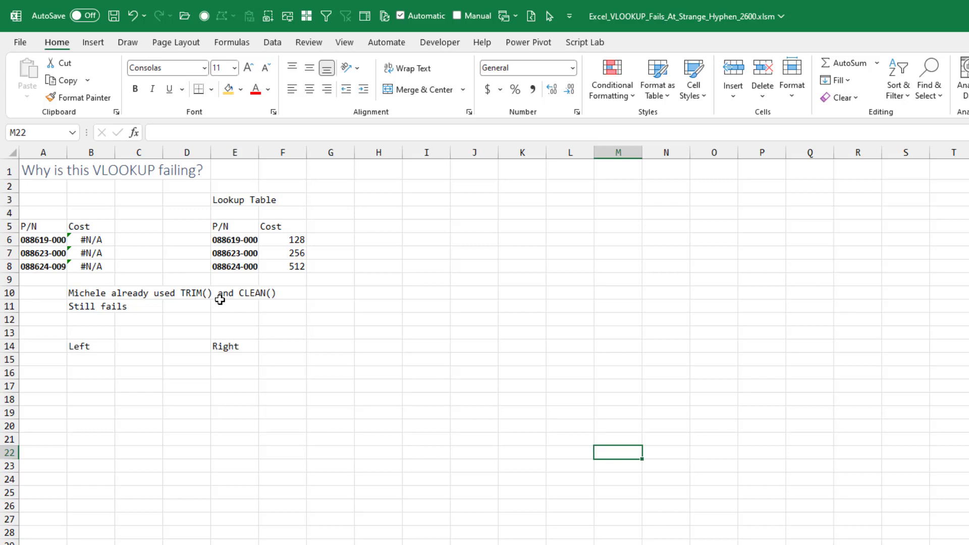
# Pull part number 088619-000 into B15 (=A6) and E15 (=E6) as Left and Right samples.
pyautogui.click(78, 357)
pyautogui.write('=')
pyautogui.press('Up')
pyautogui.press('Up')
pyautogui.press('Up')
pyautogui.press('Up')
pyautogui.press('Left')
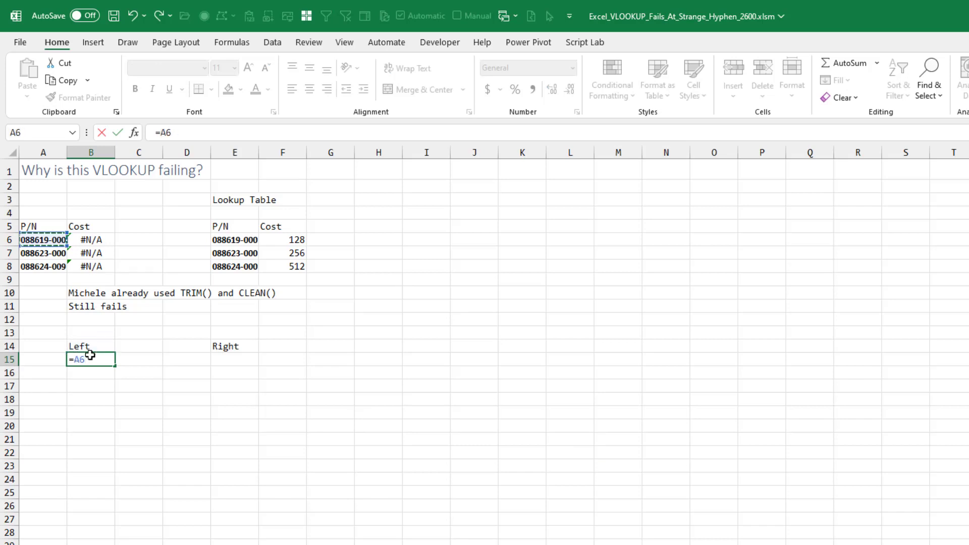
pyautogui.press('Return')
pyautogui.press('Up')
pyautogui.press('Right')
pyautogui.press('Right')
pyautogui.press('Right')
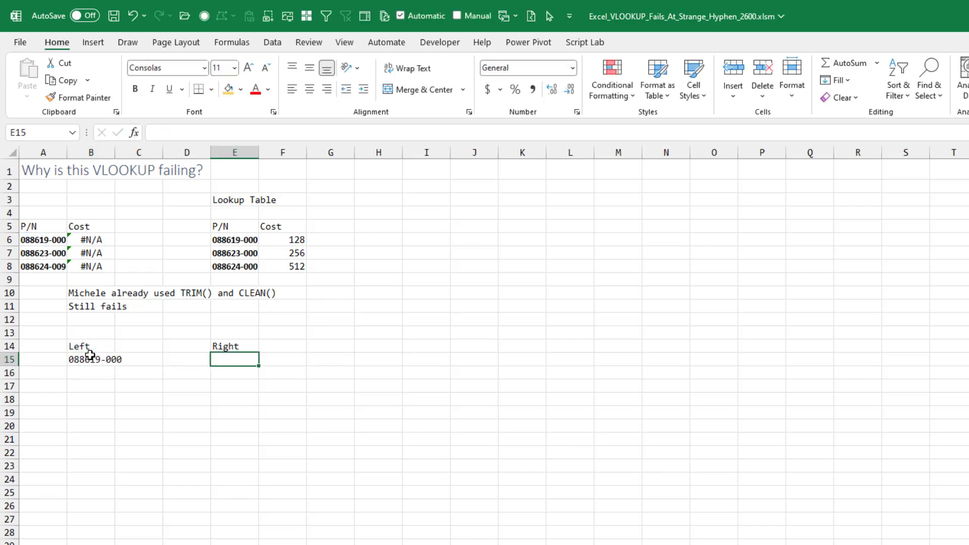
pyautogui.write('=')
pyautogui.press('Up')
pyautogui.press('Up')
pyautogui.press('Up')
pyautogui.press('Up')
pyautogui.press('Up')
pyautogui.press('Up')
pyautogui.press('Up')
pyautogui.press('Down')
pyautogui.press('Down')
pyautogui.press('Return')
# Add a Length row with =LEN(B15) in B16, copied to E16, showing 10.
pyautogui.press('Left')
pyautogui.press('Left')
pyautogui.press('Left')
pyautogui.press('Left')
pyautogui.write('Len')
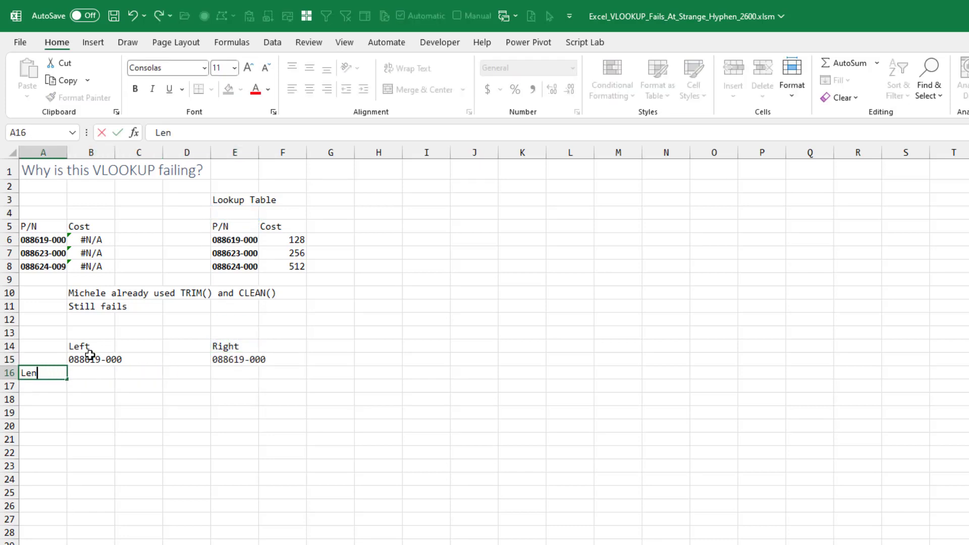
pyautogui.write('gth')
pyautogui.press('Tab')
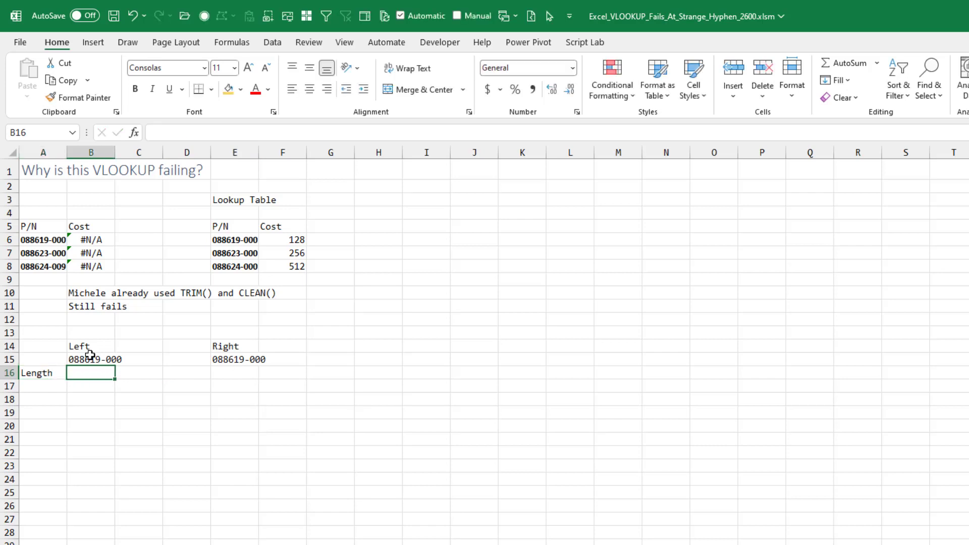
pyautogui.write('=LEN(')
pyautogui.click(90, 355)
pyautogui.press('Return')
pyautogui.press('Up')
pyautogui.hotkey('ctrl', 'c')
pyautogui.press('Right')
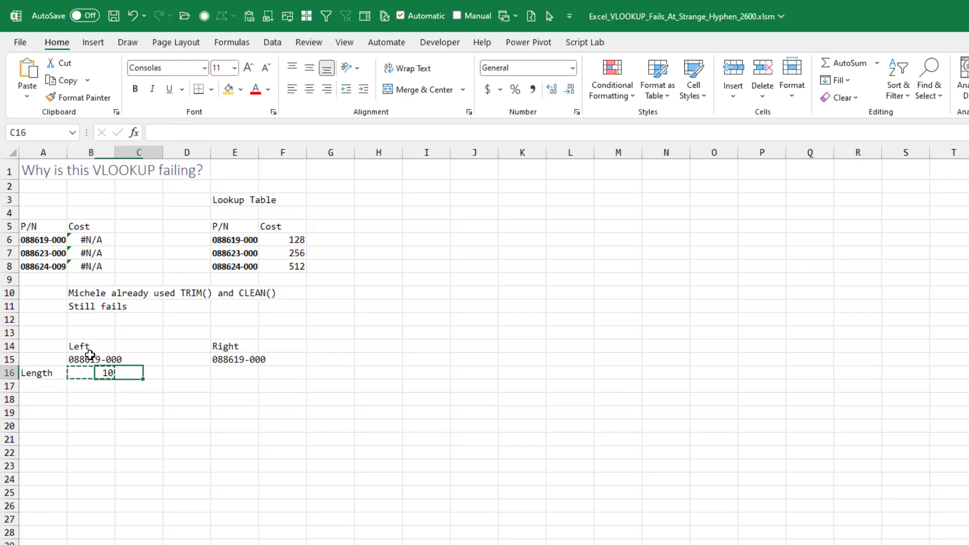
pyautogui.press('Right')
pyautogui.press('Right')
pyautogui.hotkey('ctrl', 'v')
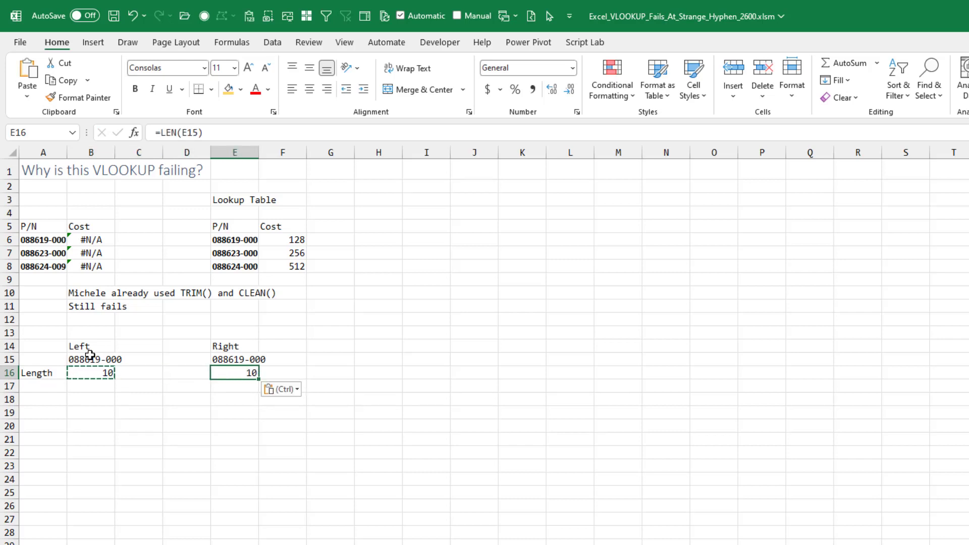
# Enter =SEQUENCE(B16) in A17 to list positions 1 to 10.
pyautogui.press('Down')
pyautogui.press('Left')
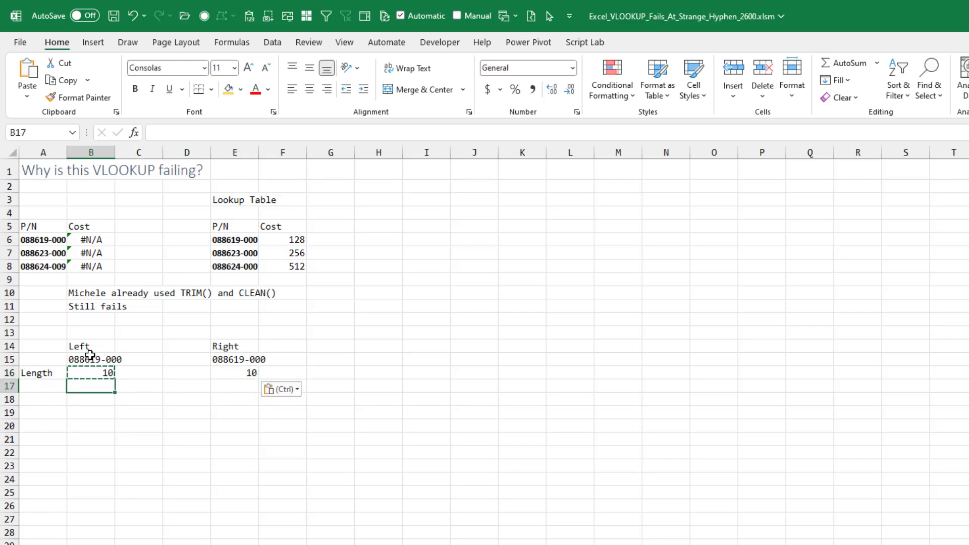
pyautogui.press('Left')
pyautogui.press('Left')
pyautogui.press('Left')
pyautogui.write('=seq')
pyautogui.press('Tab')
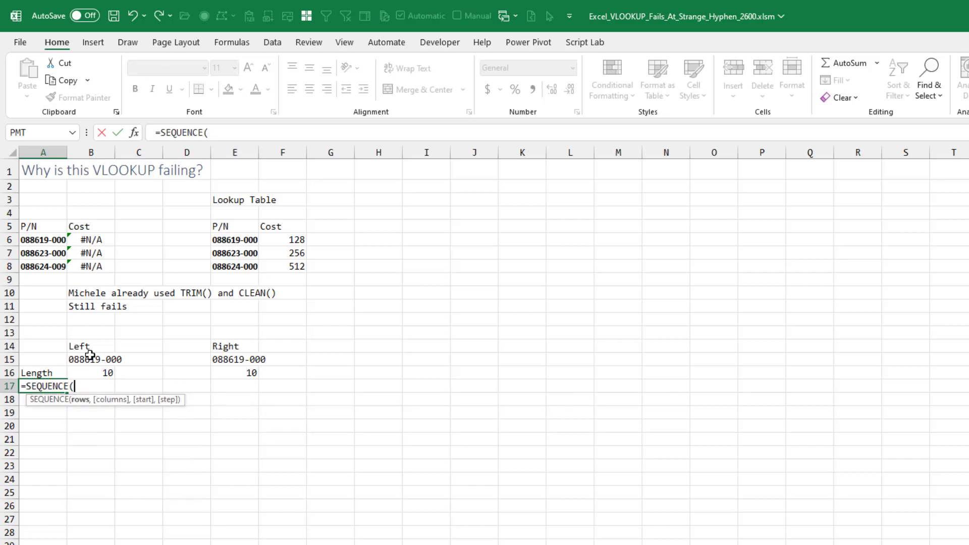
pyautogui.press('Up')
pyautogui.press('Right')
pyautogui.press('Return')
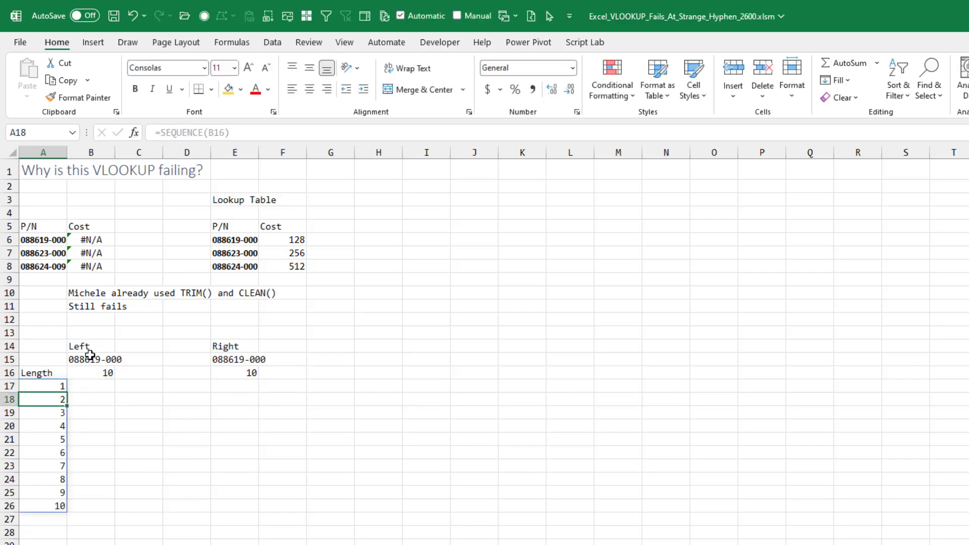
# Split both part numbers into characters with =MID(B$15,$A17,1) in B17:B26 and E17:E26.
pyautogui.press('Up')
pyautogui.press('Right')
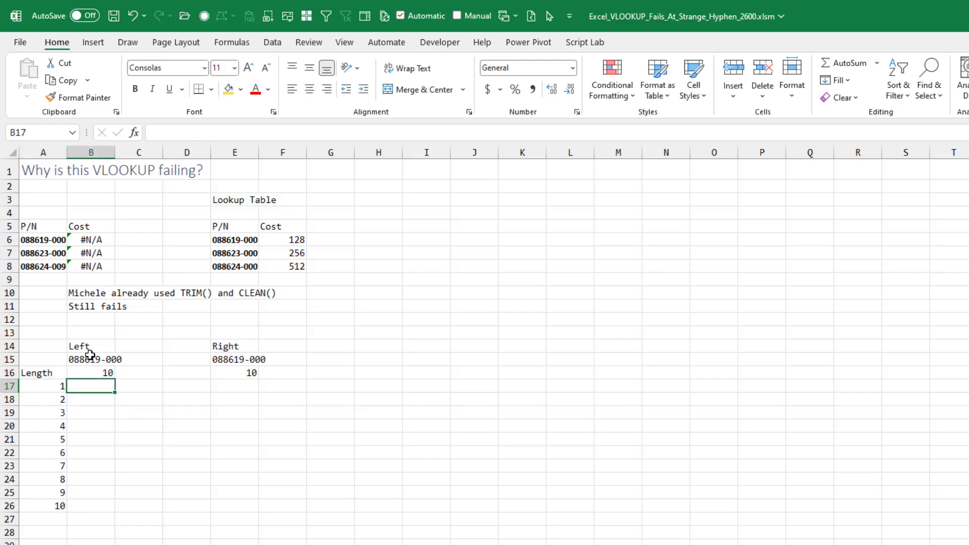
pyautogui.write('=')
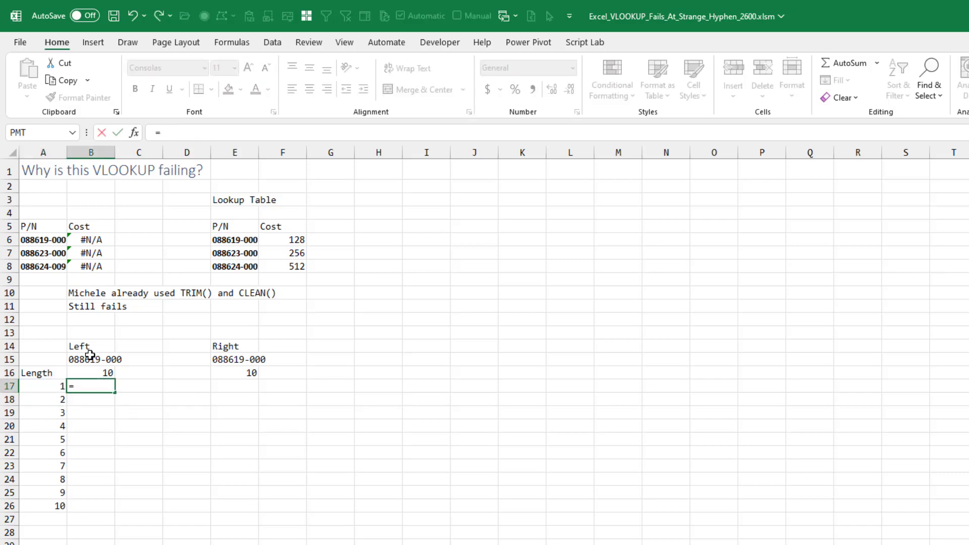
pyautogui.write('mid(')
pyautogui.press('Up')
pyautogui.press('Up')
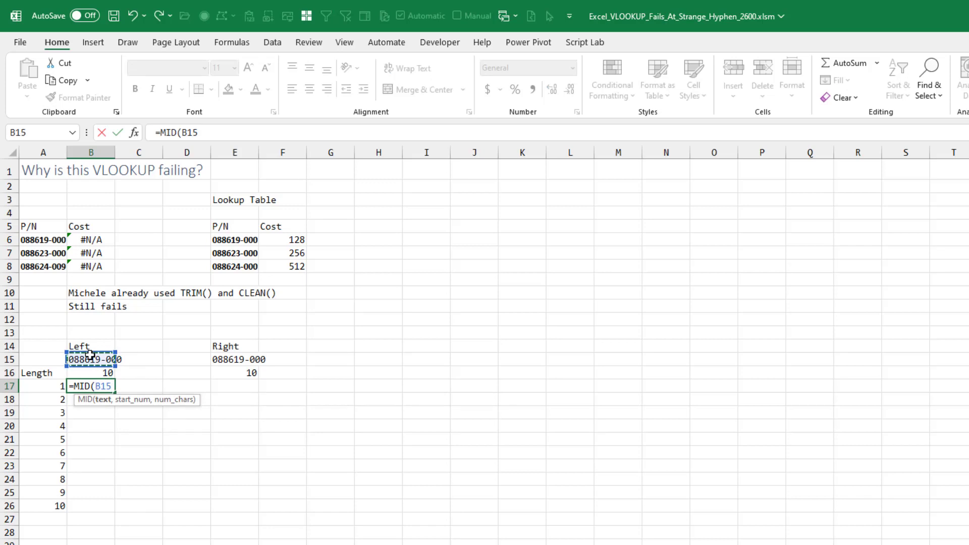
pyautogui.press('F4')
pyautogui.press('F4')
pyautogui.write('$15,')
pyautogui.press('Left')
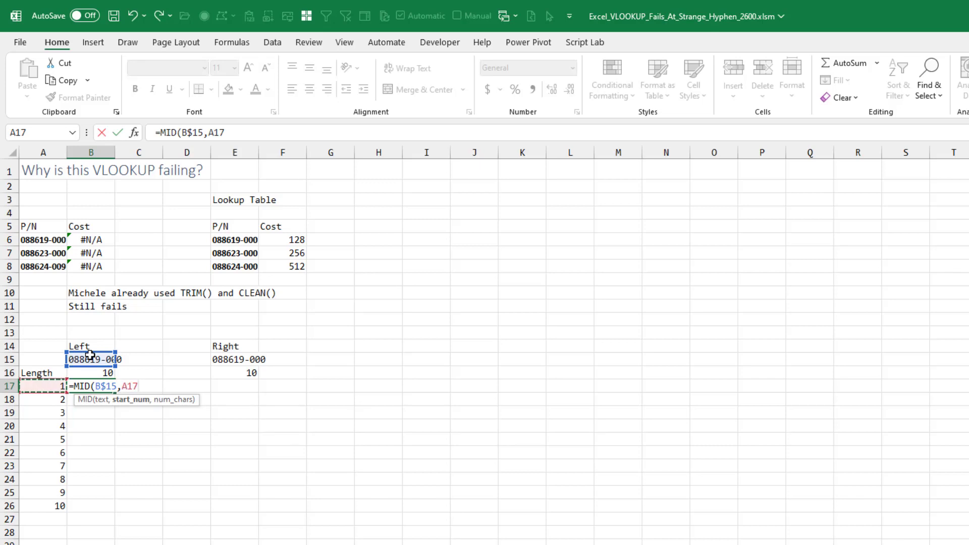
pyautogui.press('F4')
pyautogui.press('F4')
pyautogui.press('F4')
pyautogui.write(',1)')
pyautogui.hotkey('ctrl', 'Return')
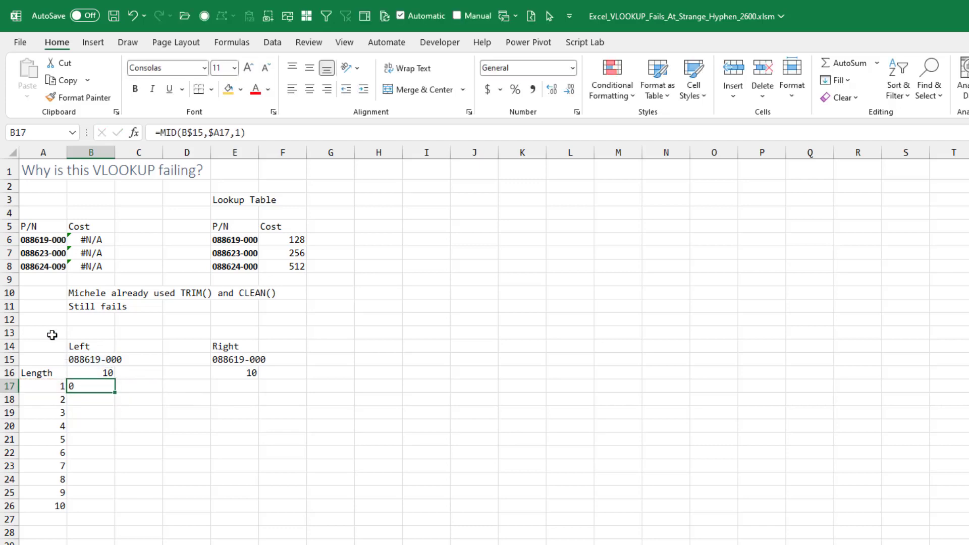
pyautogui.doubleClick(114, 394)
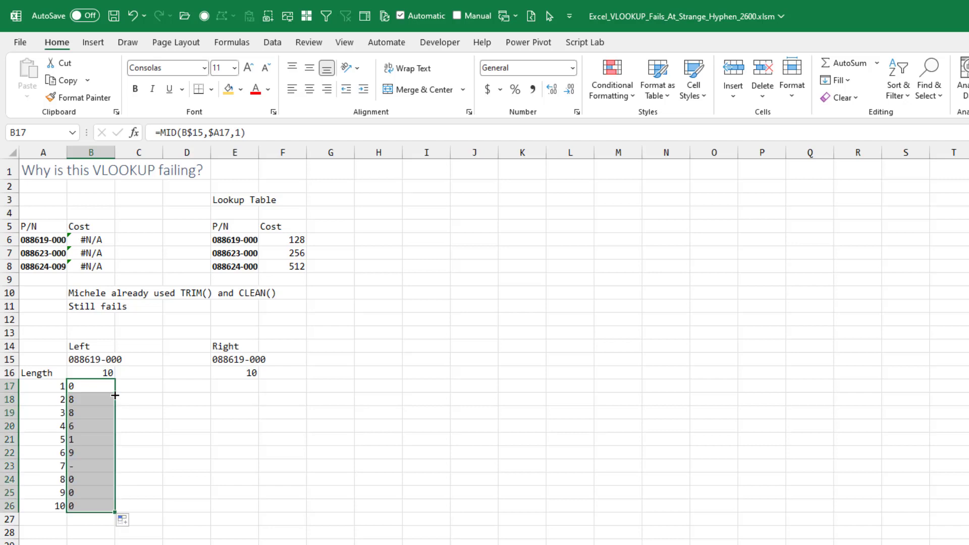
pyautogui.hotkey('ctrl', 'c')
pyautogui.press('Right')
pyautogui.press('Right')
pyautogui.press('Right')
pyautogui.hotkey('ctrl', 'v')
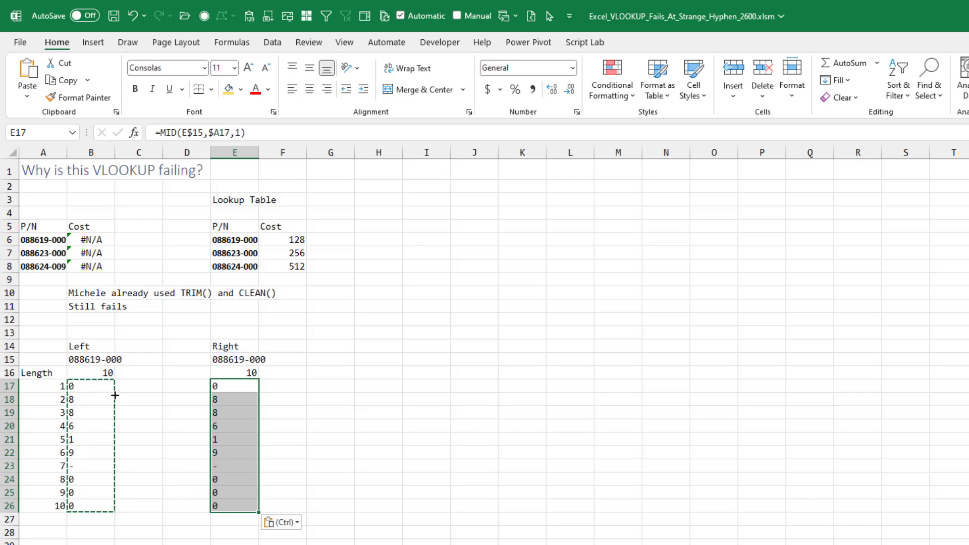
pyautogui.hotkey('ctrl', 'pagedown')
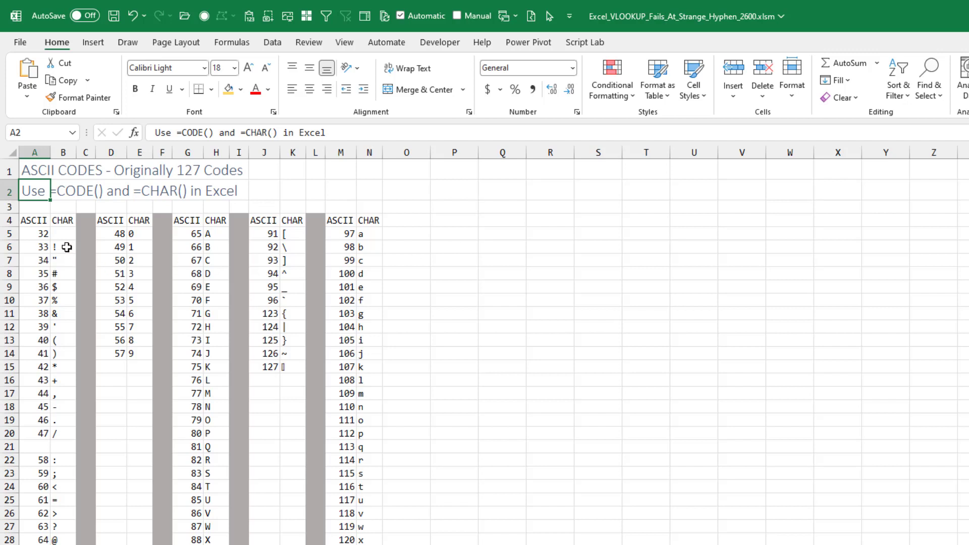
pyautogui.click(36, 248)
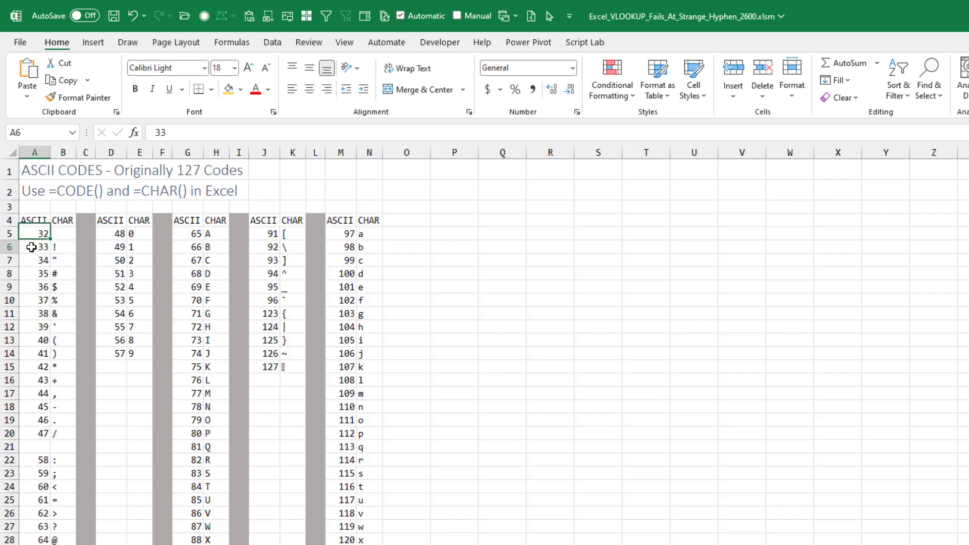
pyautogui.click(195, 235)
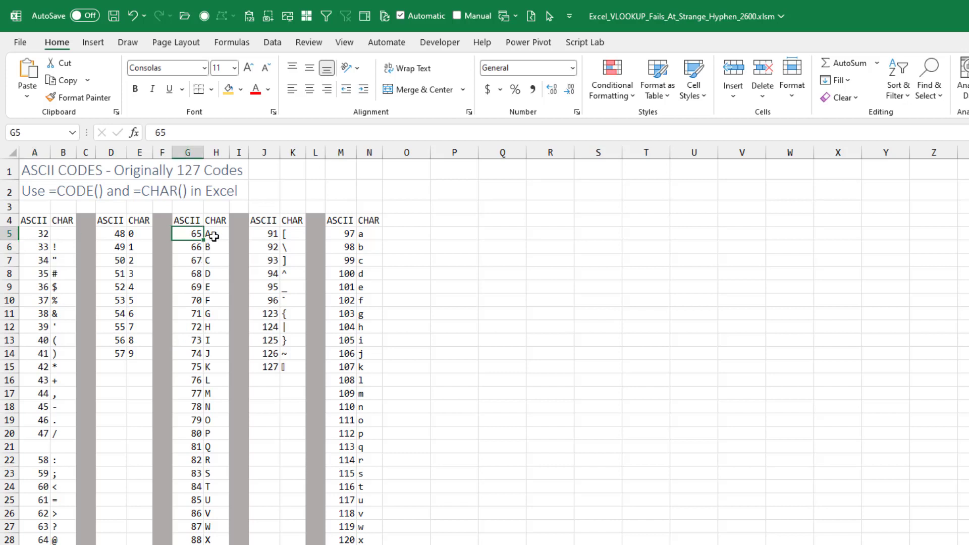
pyautogui.click(212, 234)
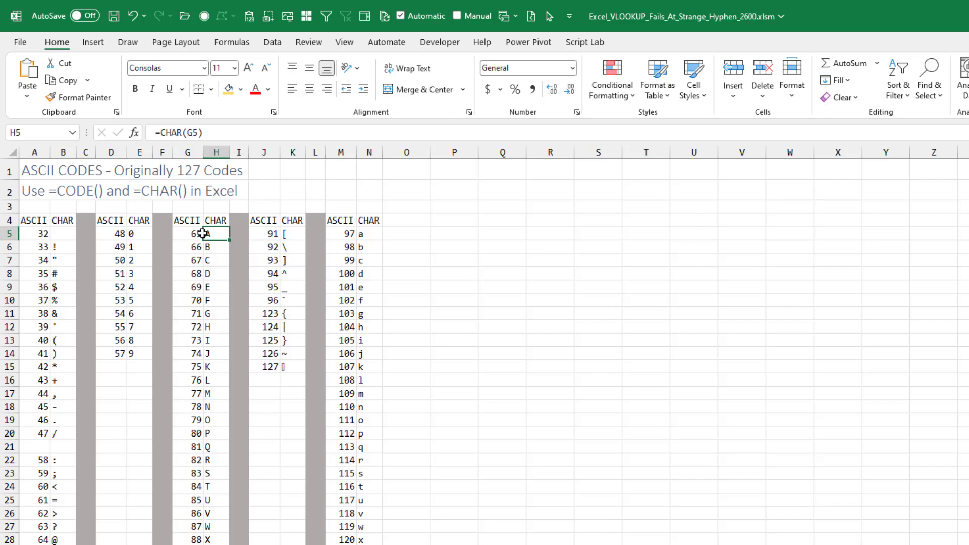
pyautogui.click(434, 235)
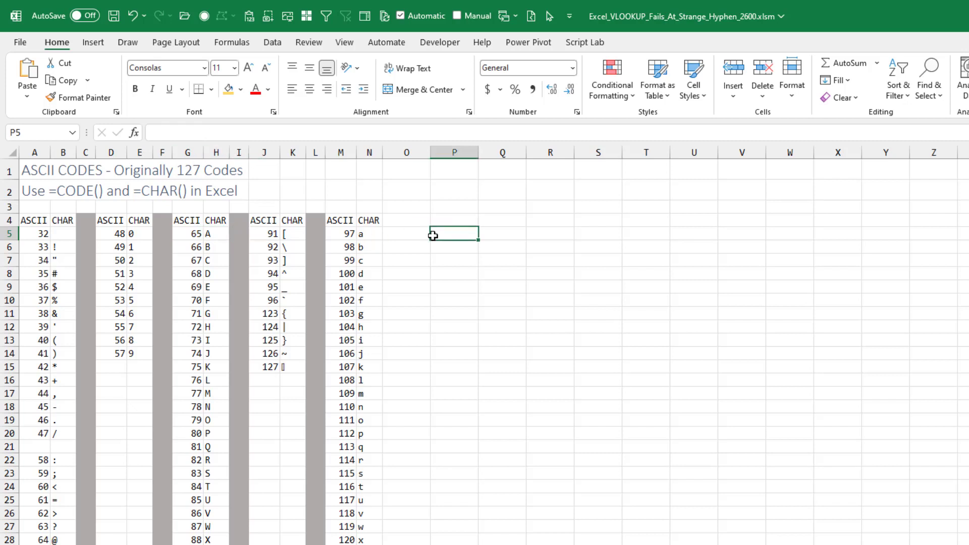
pyautogui.write('=code(')
pyautogui.press('Left')
pyautogui.press('Left')
pyautogui.press('Left')
pyautogui.press('Left')
pyautogui.press('Left')
pyautogui.press('Left')
pyautogui.press('Left')
pyautogui.press('Left')
pyautogui.write(')')
pyautogui.hotkey('ctrl', 'Return')
pyautogui.press('Delete')
pyautogui.hotkey('ctrl', 'pageup')
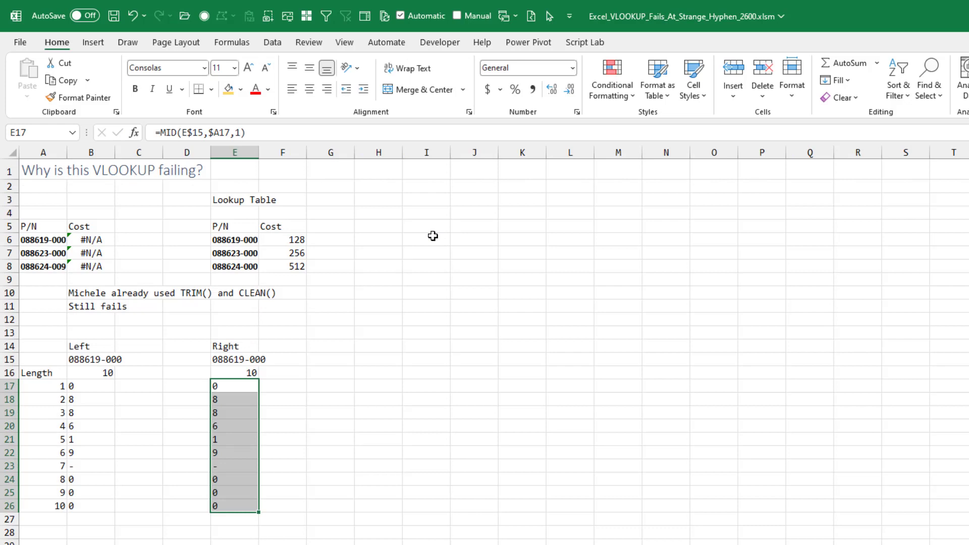
# Enter =CODE(B17) in C17 to get the first character's code.
pyautogui.press('Left')
pyautogui.press('Left')
pyautogui.press('Left')
pyautogui.press('Up')
pyautogui.press('Right')
pyautogui.press('Down')
pyautogui.write('=CODE(')
pyautogui.press('Left')
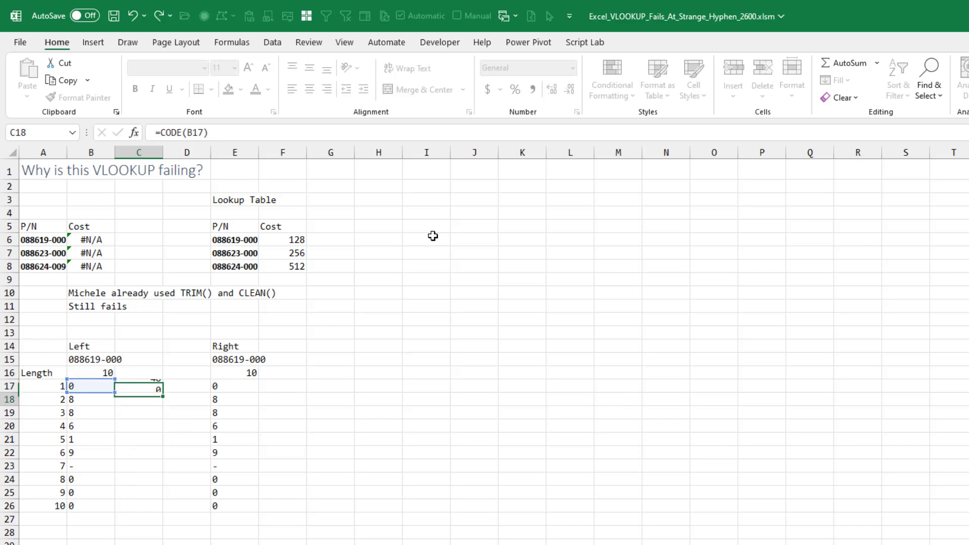
pyautogui.press('Return')
pyautogui.press('Up')
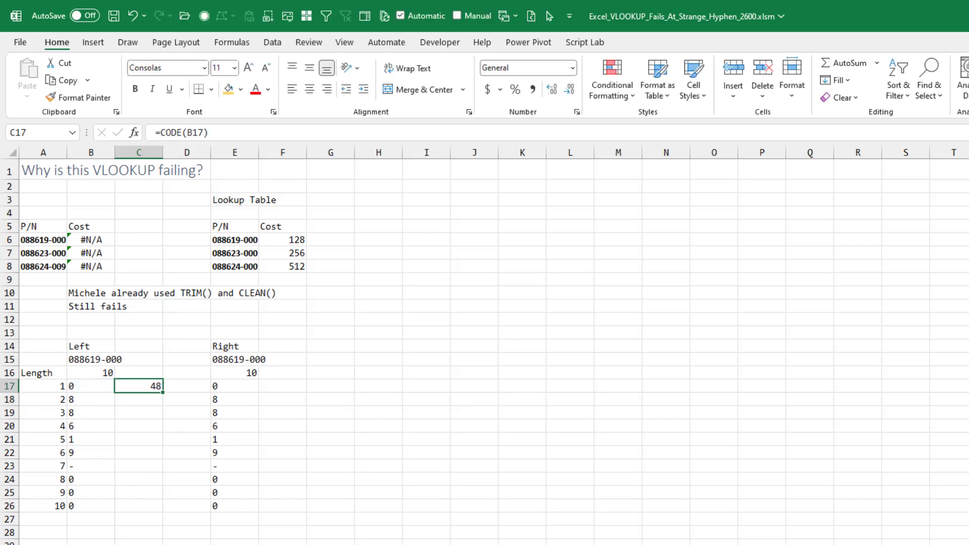
# Compare against the ASCII CODES sheet, then fill the codes down to C26.
pyautogui.hotkey('ctrl', 'pagedown')
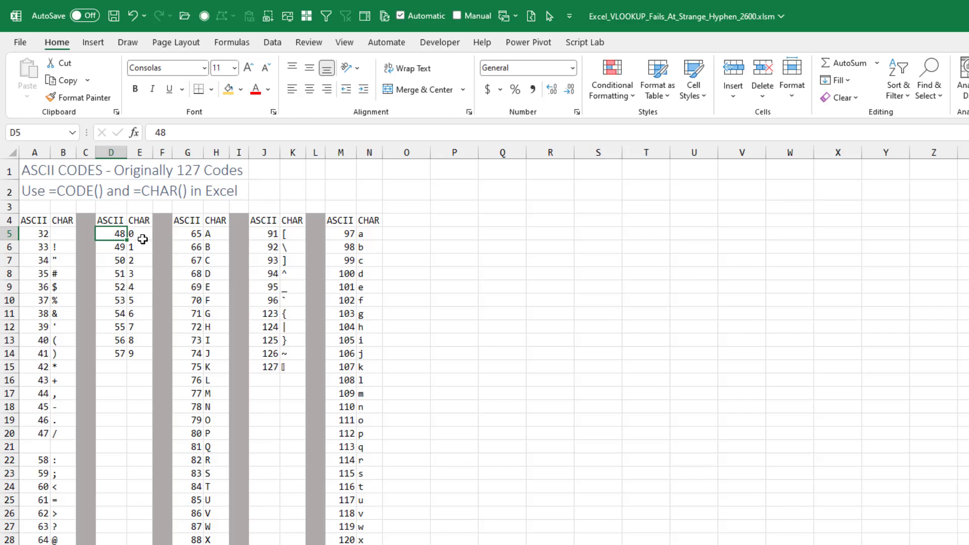
pyautogui.hotkey('ctrl', 'pageup')
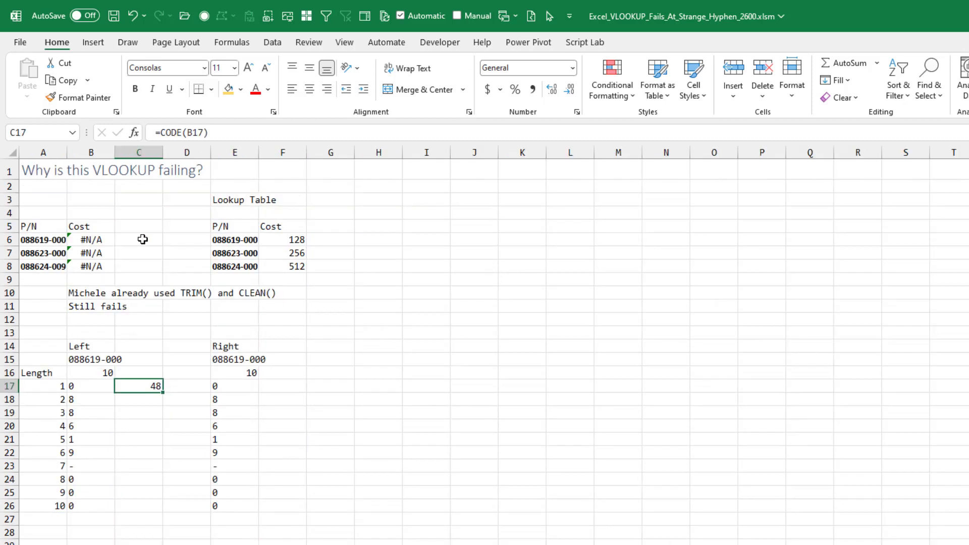
pyautogui.doubleClick(163, 394)
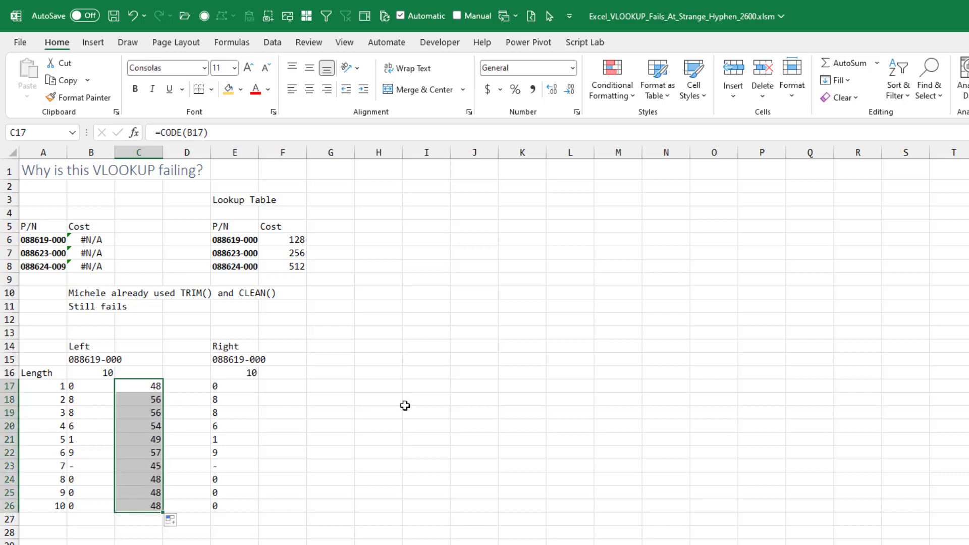
# Copy the codes into F17:F26 and compare them with =F17=C17 in G17:G26.
pyautogui.hotkey('ctrl', 'c')
pyautogui.press('Right')
pyautogui.press('Right')
pyautogui.press('Right')
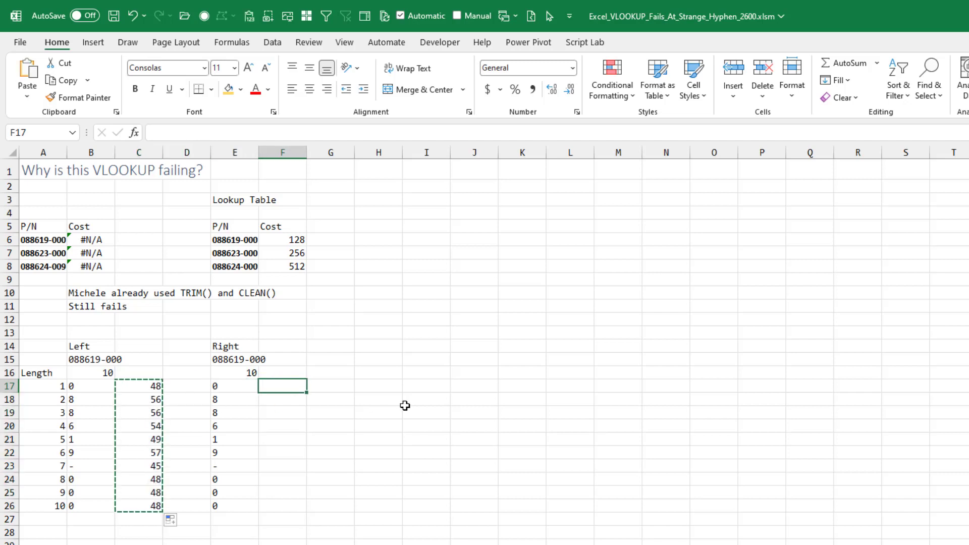
pyautogui.hotkey('ctrl', 'v')
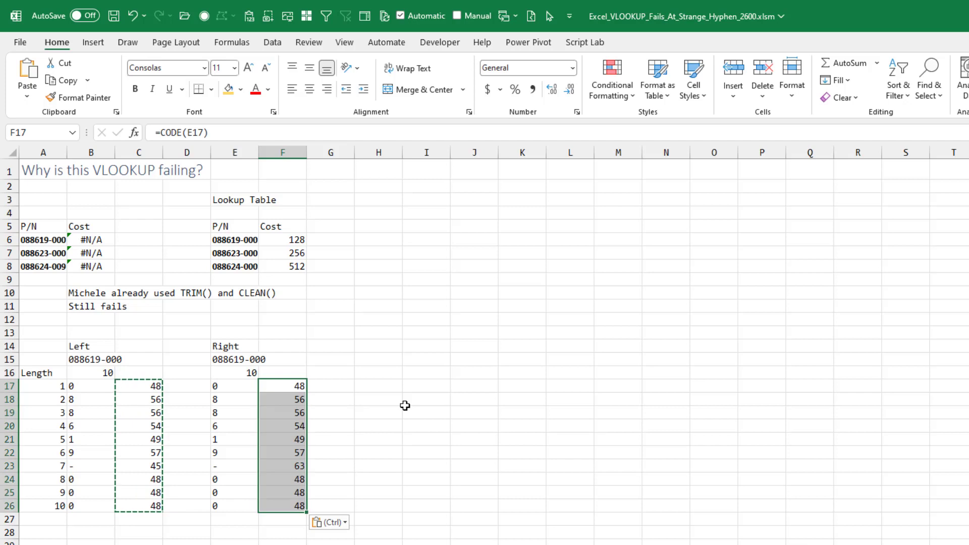
pyautogui.press('Right')
pyautogui.press('F2')
pyautogui.write('=')
pyautogui.press('Left')
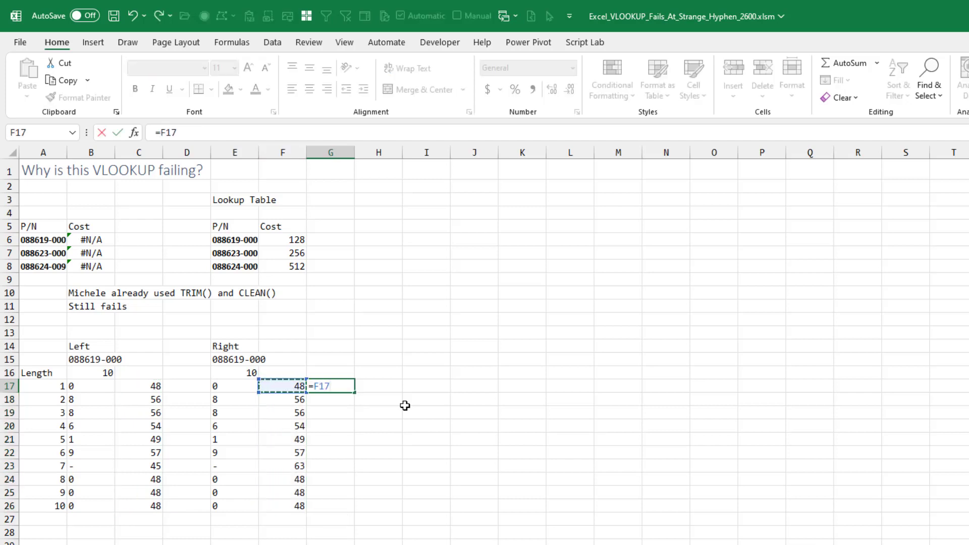
pyautogui.write('=')
pyautogui.press('Left')
pyautogui.press('Left')
pyautogui.press('Left')
pyautogui.press('Return')
pyautogui.press('Up')
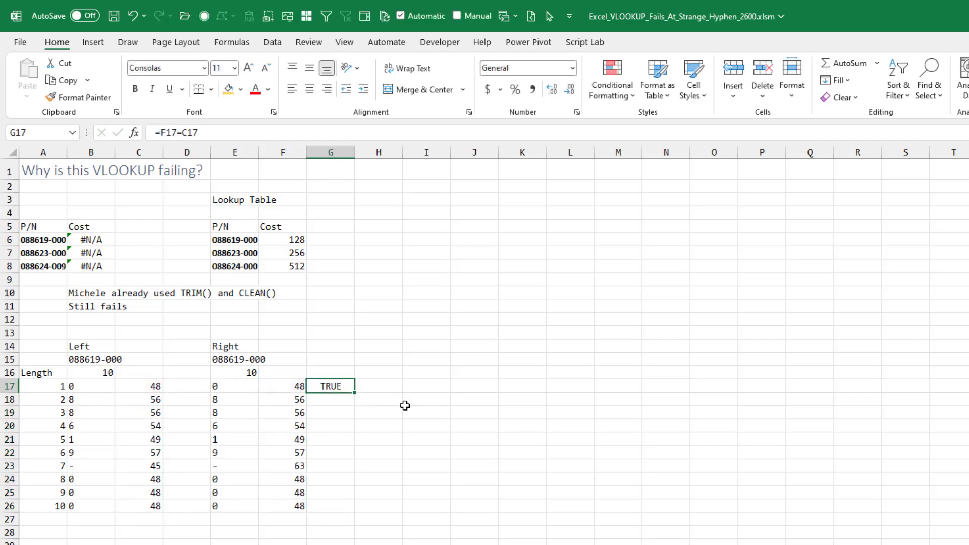
pyautogui.hotkey('ctrl', 'c')
pyautogui.hotkey('shift', 'Down')
pyautogui.hotkey('shift', 'Down')
pyautogui.hotkey('shift', 'Down')
pyautogui.hotkey('shift', 'Down')
pyautogui.hotkey('shift', 'Down')
pyautogui.hotkey('shift', 'Down')
pyautogui.hotkey('shift', 'Down')
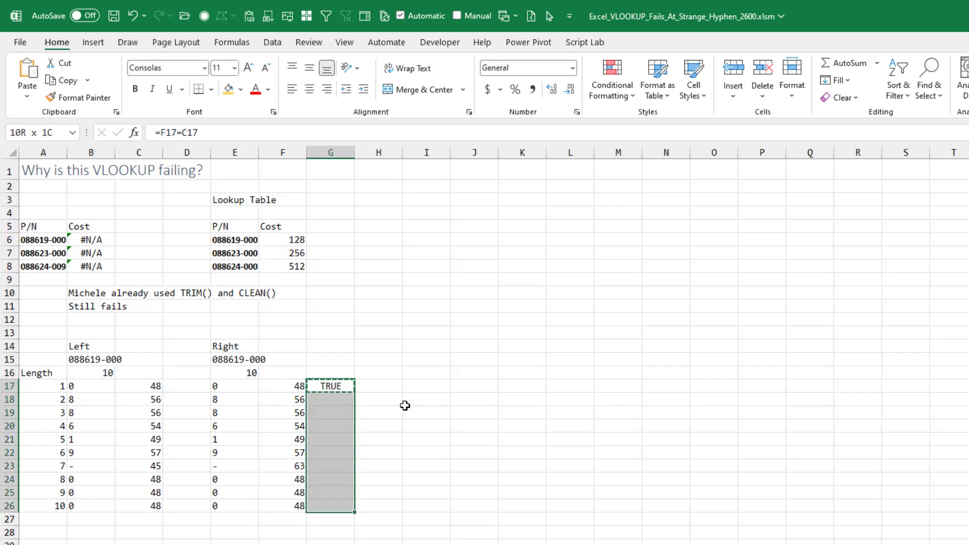
pyautogui.hotkey('ctrl', 'v')
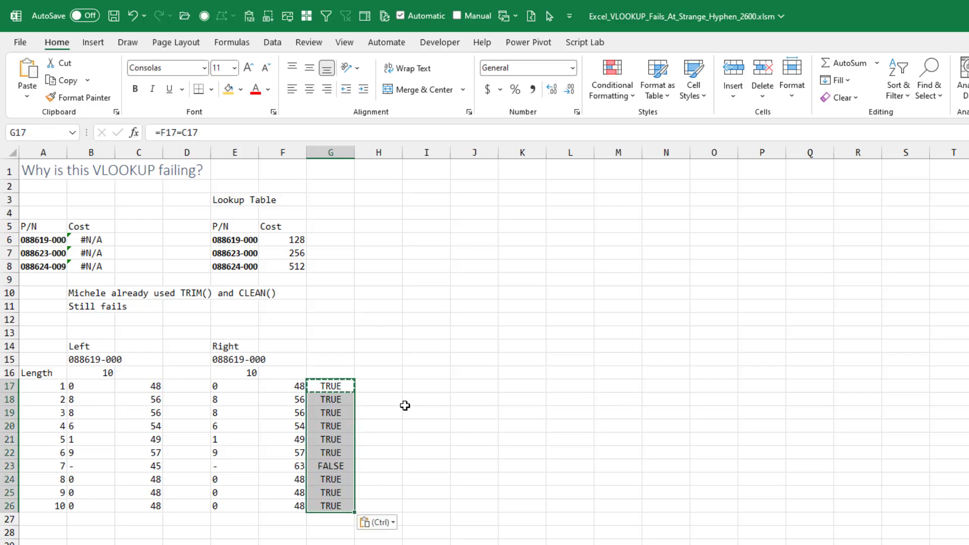
# Inspect the hyphen cells B23, E23, C23, F23 and a CHAR formula on ASCII CODES.
pyautogui.click(80, 468)
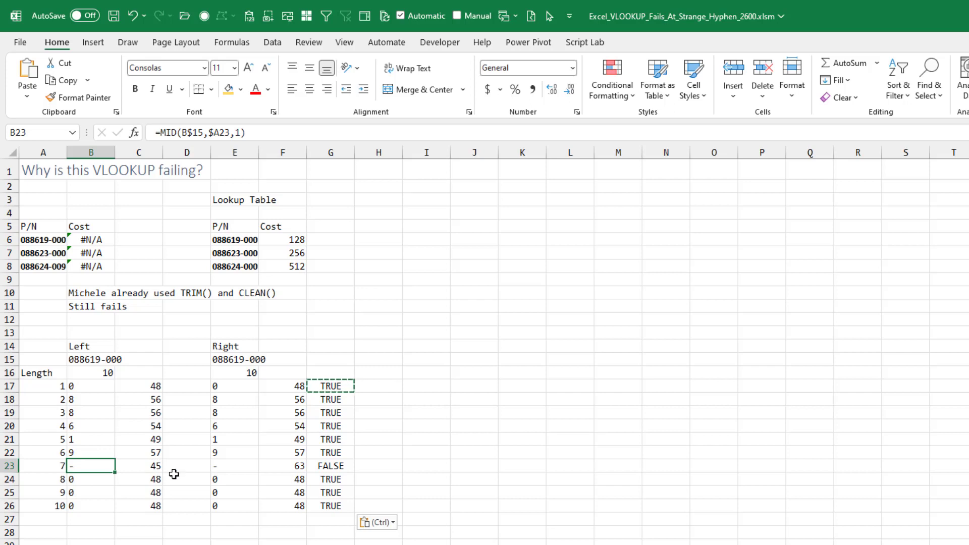
pyautogui.click(218, 466)
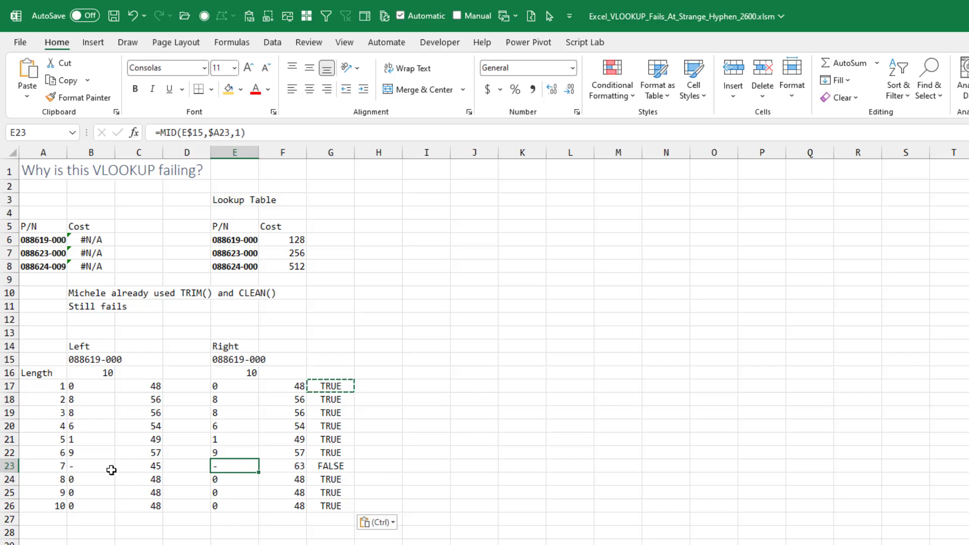
pyautogui.click(152, 469)
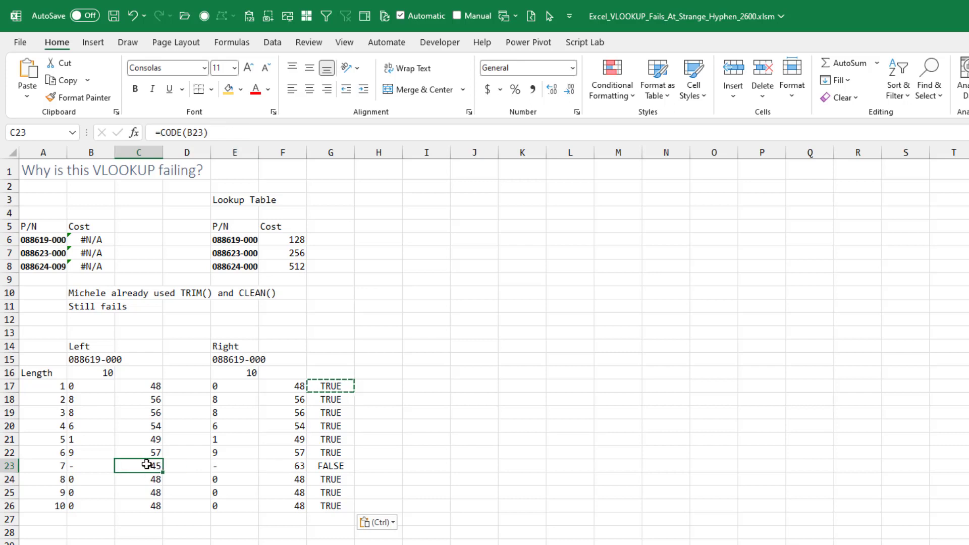
pyautogui.click(300, 466)
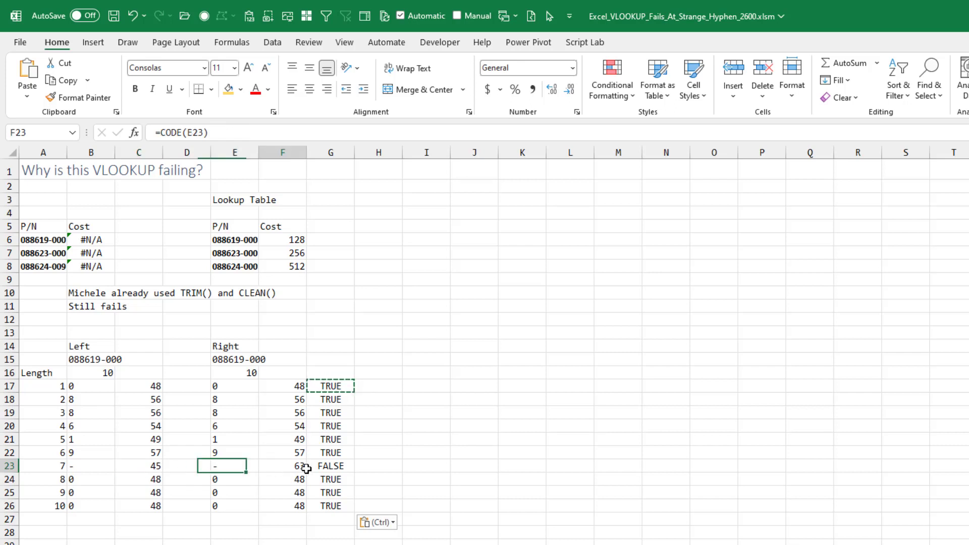
pyautogui.hotkey('ctrl', 'pagedown')
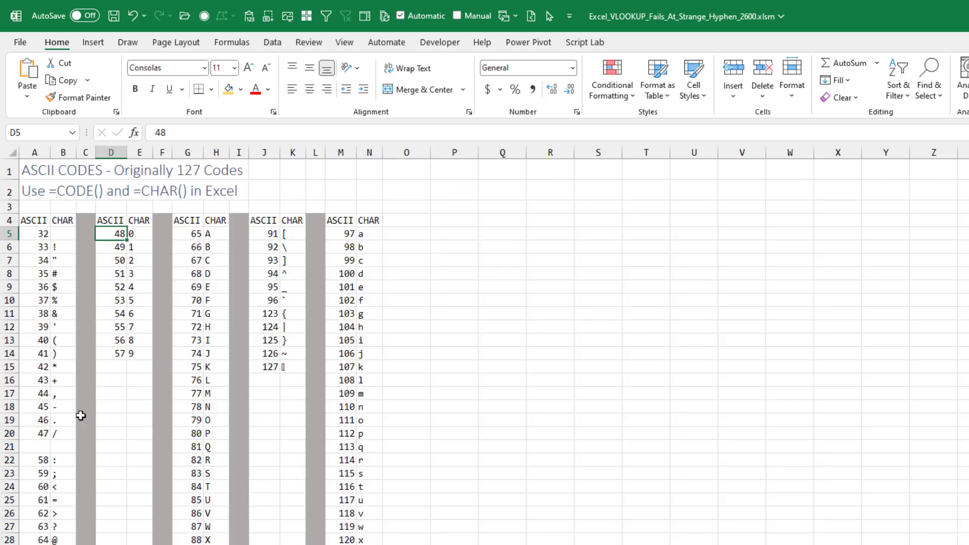
pyautogui.click(63, 526)
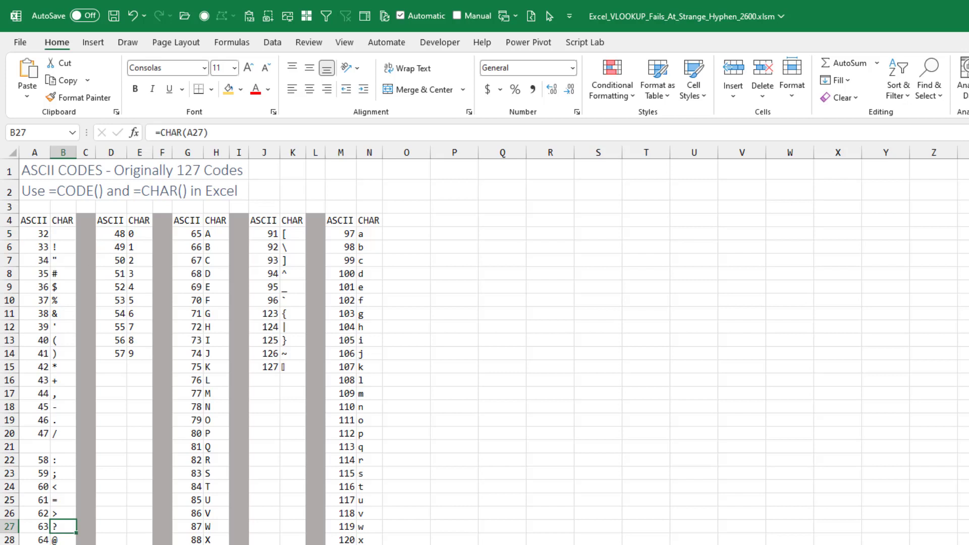
pyautogui.hotkey('ctrl', 'pageup')
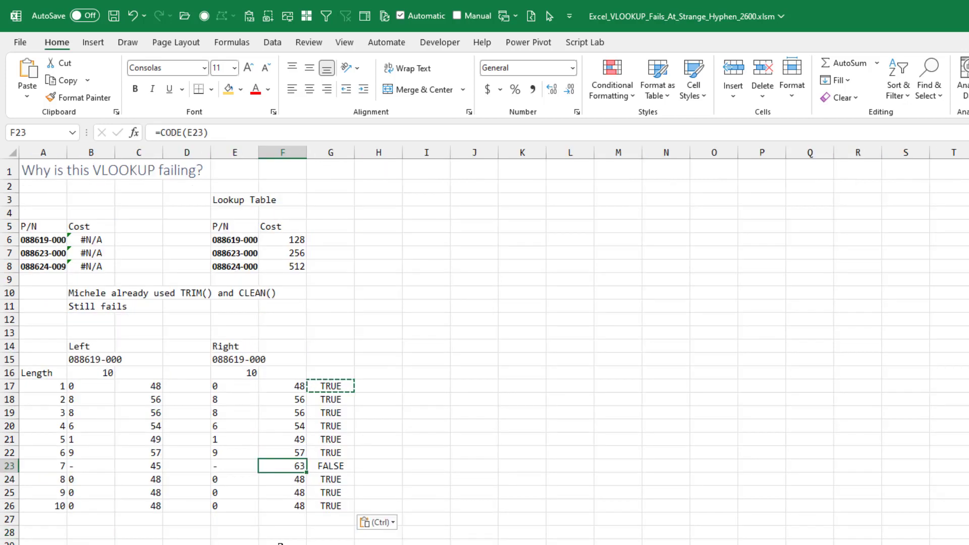
# Select the Right hyphen in E23, add the UNICODE()/UNICHAR() note, then return to VLOOKUP.
pyautogui.click(222, 468)
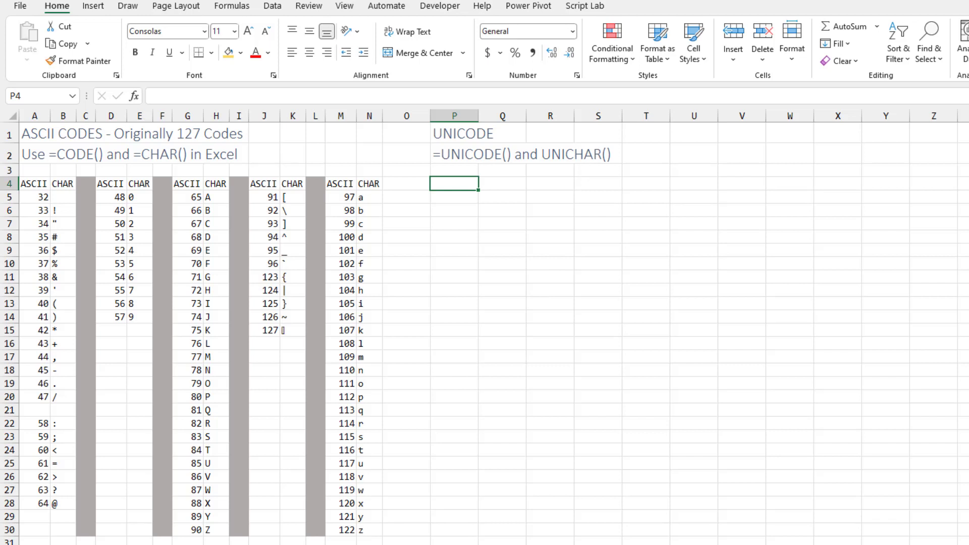
pyautogui.hotkey('ctrl', 'pagedown')
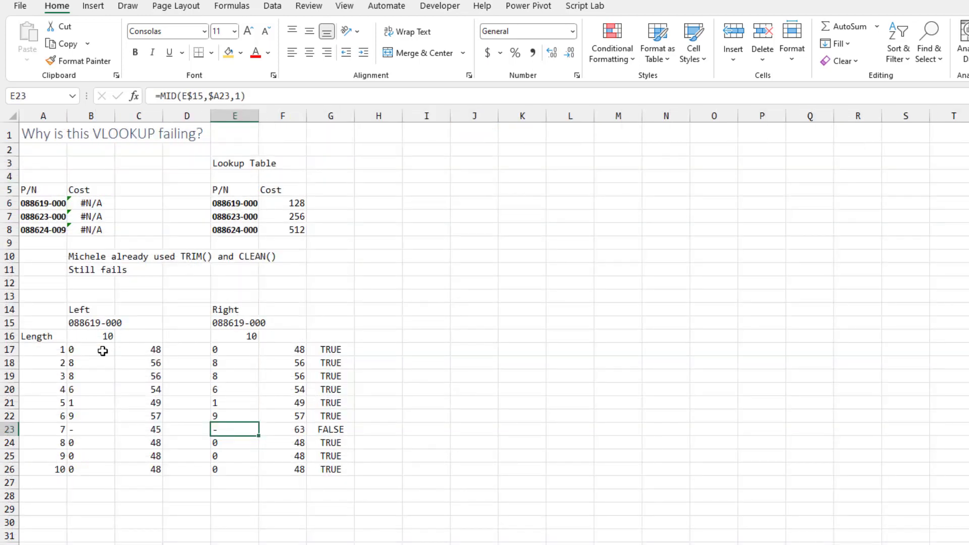
# Label C16 and F16 as ASCII and D16 as UNICODE.
pyautogui.click(131, 335)
pyautogui.write('A')
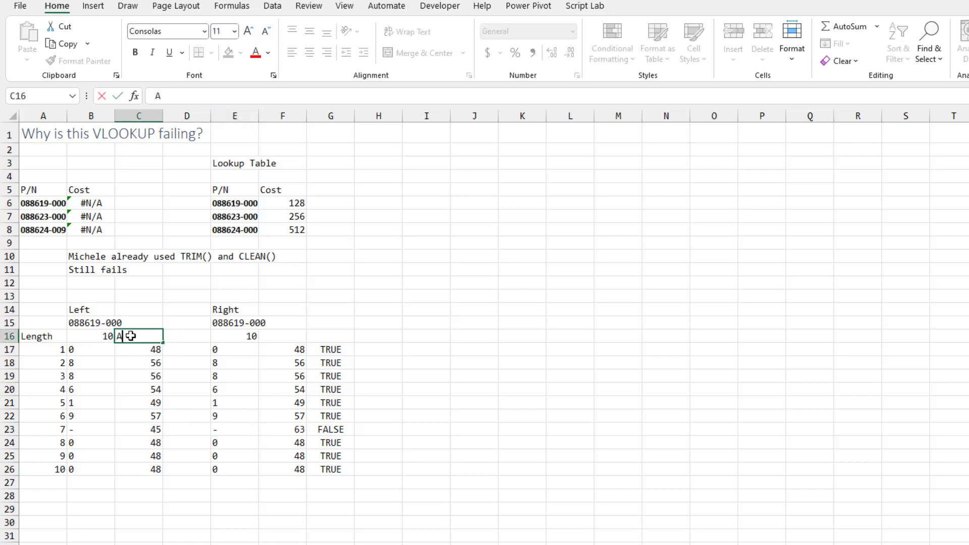
pyautogui.write('SCII')
pyautogui.hotkey('ctrl', 'Return')
pyautogui.hotkey('ctrl', 'c')
pyautogui.press('Right')
pyautogui.press('Right')
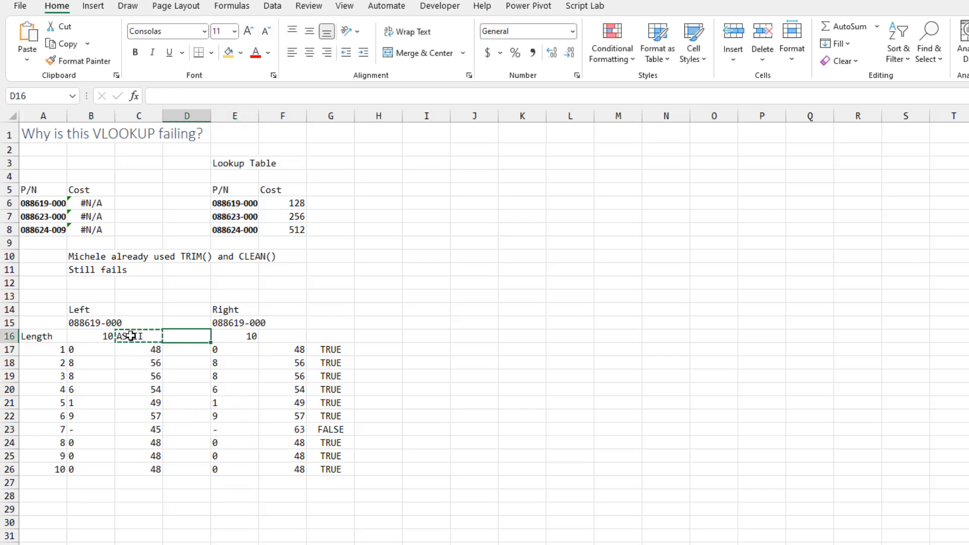
pyautogui.press('Right')
pyautogui.press('Right')
pyautogui.press('Left')
pyautogui.hotkey('ctrl', 'v')
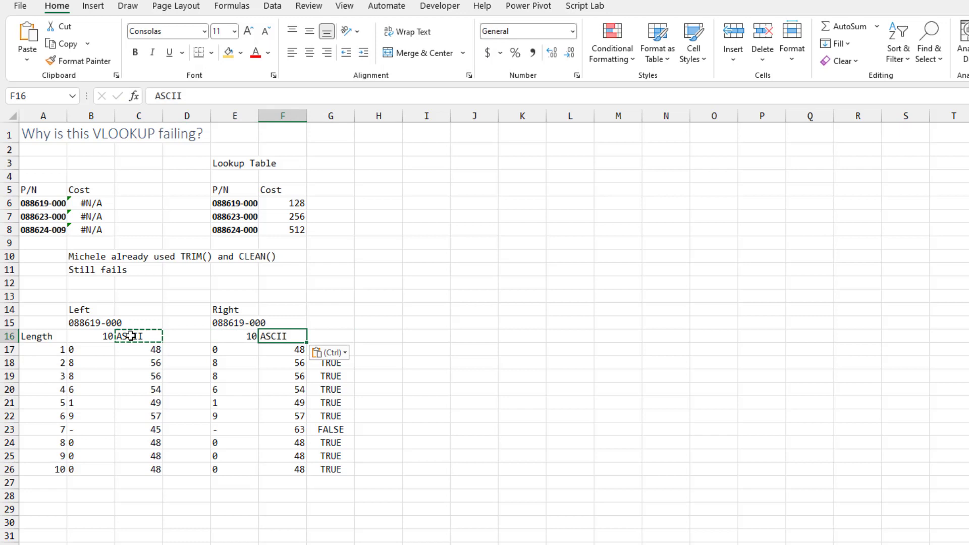
pyautogui.press('Left')
pyautogui.press('Left')
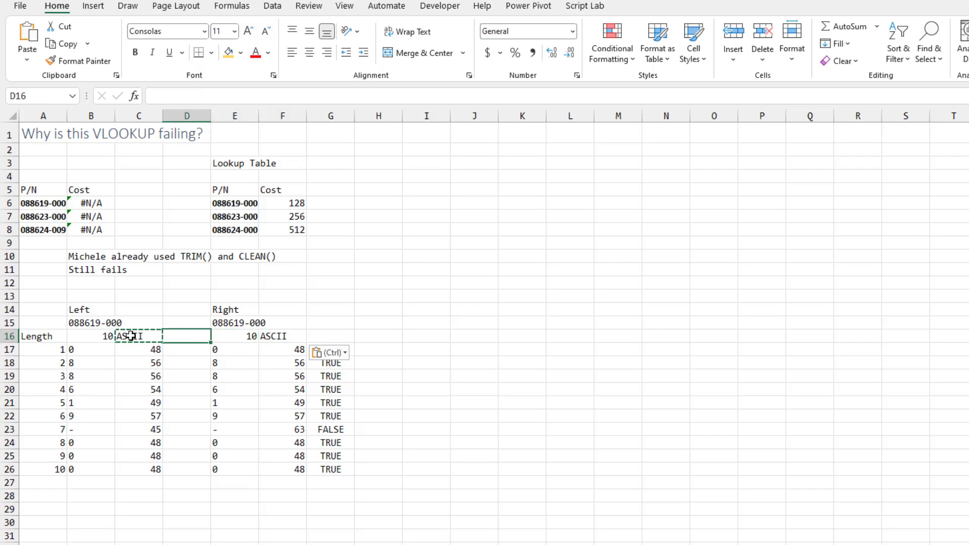
pyautogui.write('UNICODE')
pyautogui.press('Return')
pyautogui.write('=UNI')
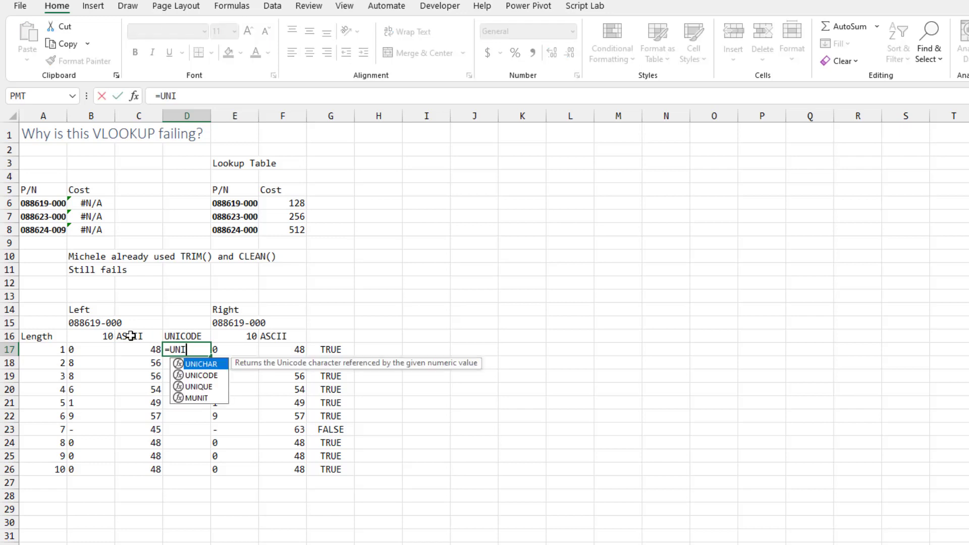
pyautogui.write('CODE(')
# Fill =UNICODE(B17) down D17:D26 for the Left characters' Unicode codes.
pyautogui.press('Left')
pyautogui.press('Return')
pyautogui.press('Up')
pyautogui.hotkey('ctrl', 'c')
pyautogui.hotkey('shift', 'Down')
pyautogui.hotkey('shift', 'Down')
pyautogui.hotkey('shift', 'Down')
pyautogui.hotkey('shift', 'Down')
pyautogui.hotkey('shift', 'Down')
pyautogui.hotkey('ctrl', 'v')
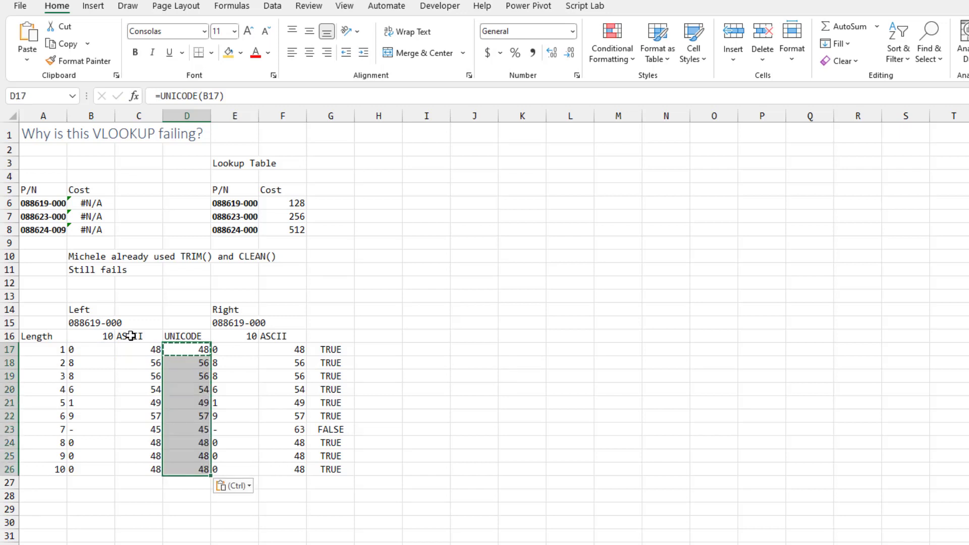
# Insert a headed Unicode column G for the Right characters, revealing the hyphen as 8208.
pyautogui.press('Right')
pyautogui.press('Right')
pyautogui.press('Right')
pyautogui.hotkey('ctrl', 'space')
pyautogui.hotkey('ctrl', 'shift', '+')
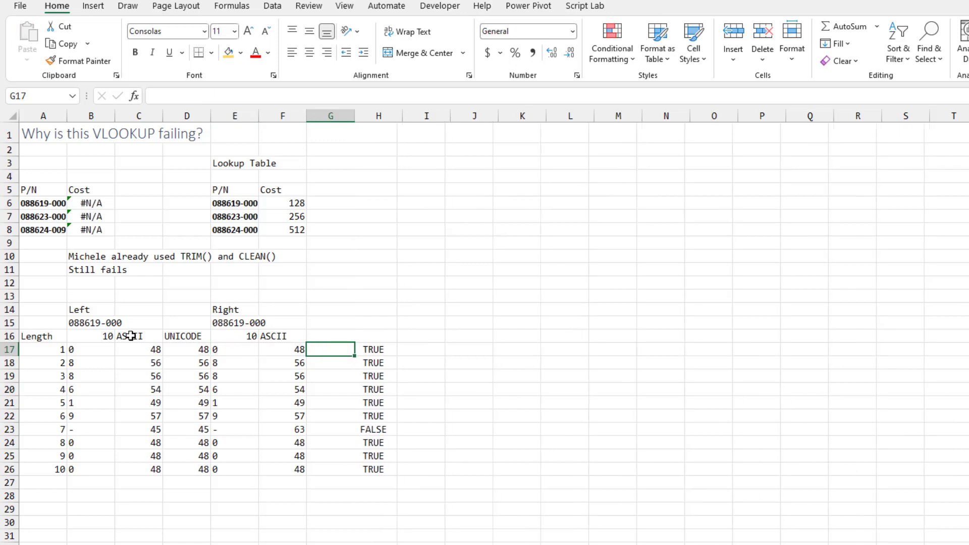
pyautogui.press('Up')
pyautogui.write('UNICDOE')
pyautogui.press('Return')
pyautogui.press('Left')
pyautogui.press('Left')
pyautogui.press('Left')
pyautogui.hotkey('shift', 'Down')
pyautogui.hotkey('shift', 'Down')
pyautogui.hotkey('shift', 'Down')
pyautogui.hotkey('shift', 'Down')
pyautogui.hotkey('shift', 'Down')
pyautogui.hotkey('shift', 'Down')
pyautogui.hotkey('ctrl', 'c')
pyautogui.press('Right')
pyautogui.press('Right')
pyautogui.press('Right')
pyautogui.hotkey('ctrl', 'v')
pyautogui.press('Down')
pyautogui.press('Down')
pyautogui.press('Down')
pyautogui.press('Down')
pyautogui.press('Down')
pyautogui.press('Down')
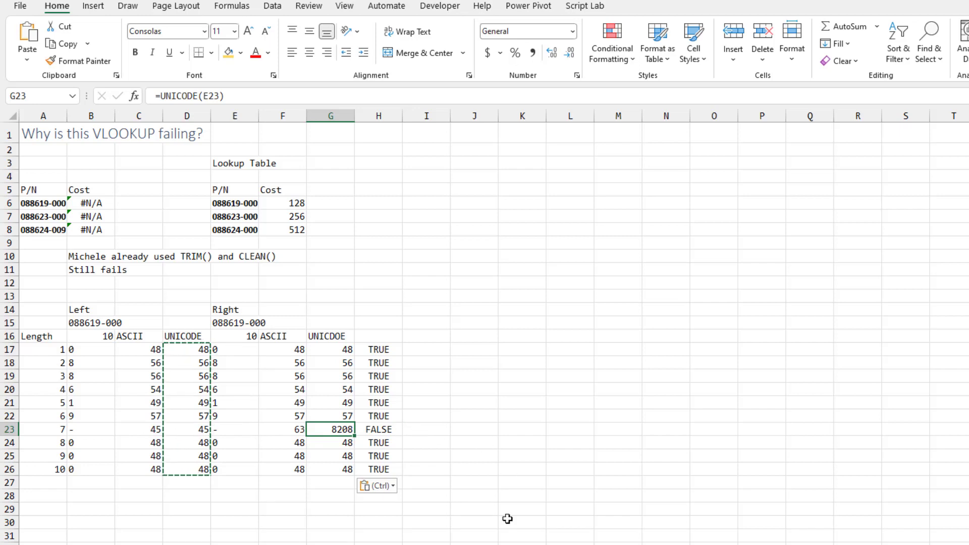
pyautogui.hotkey('alt', 'Tab')
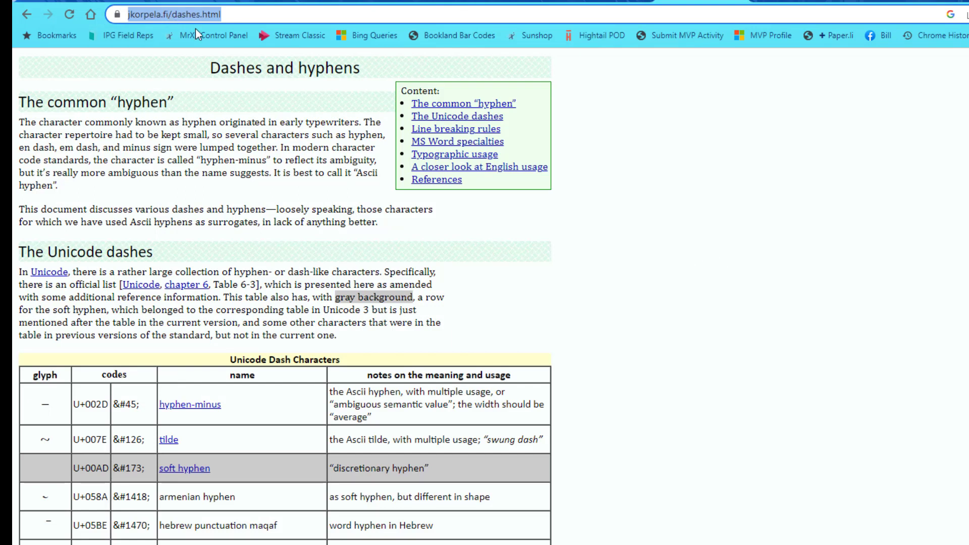
pyautogui.scroll(-3, 661, 318)
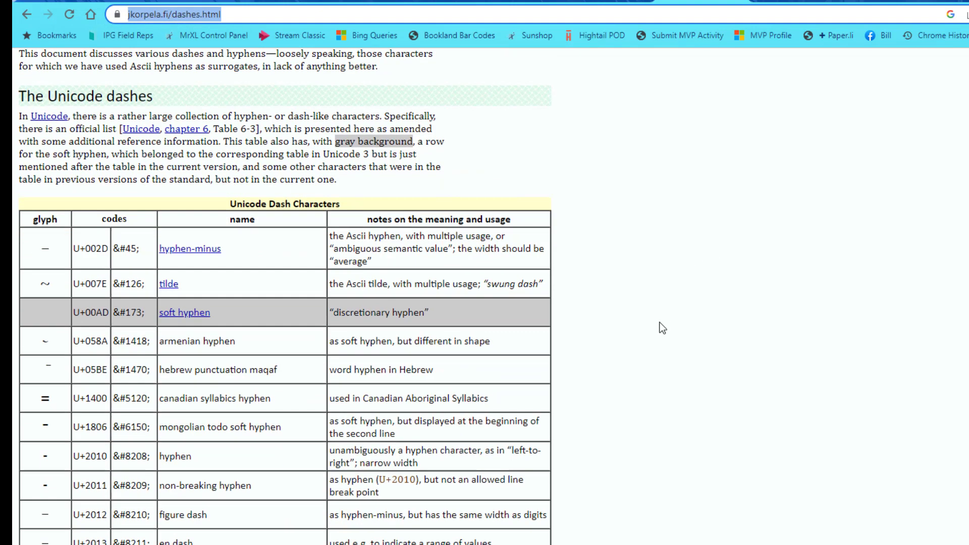
pyautogui.scroll(-2, 661, 328)
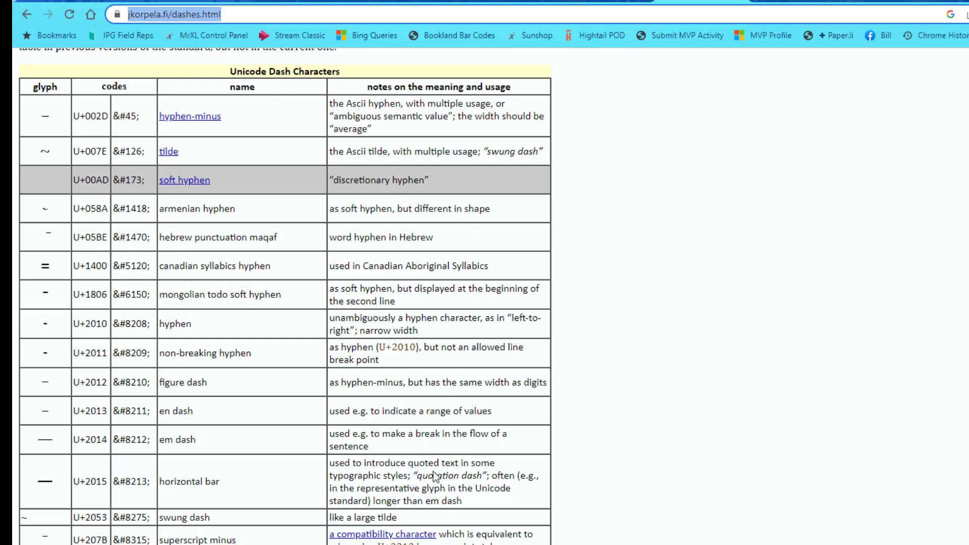
pyautogui.scroll(-2, 433, 483)
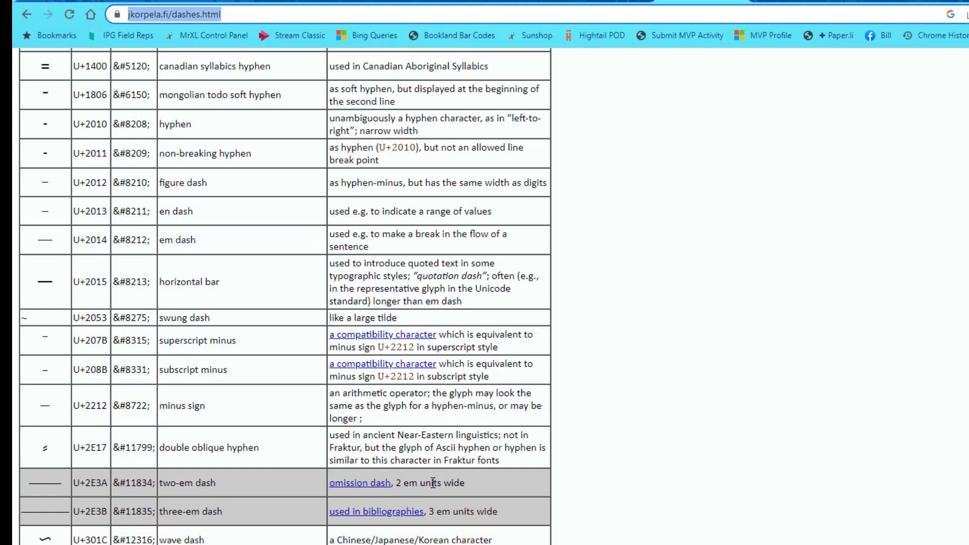
pyautogui.scroll(4, 429, 476)
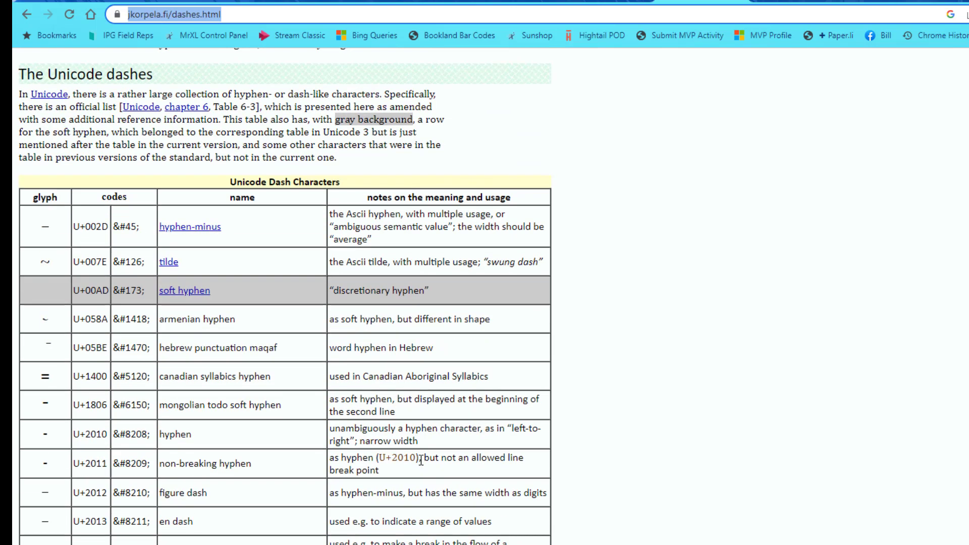
# Return from the Unicode dashes table to Excel and move to G6.
pyautogui.hotkey('alt', 'Tab')
pyautogui.press('Up')
pyautogui.press('Up')
pyautogui.press('Up')
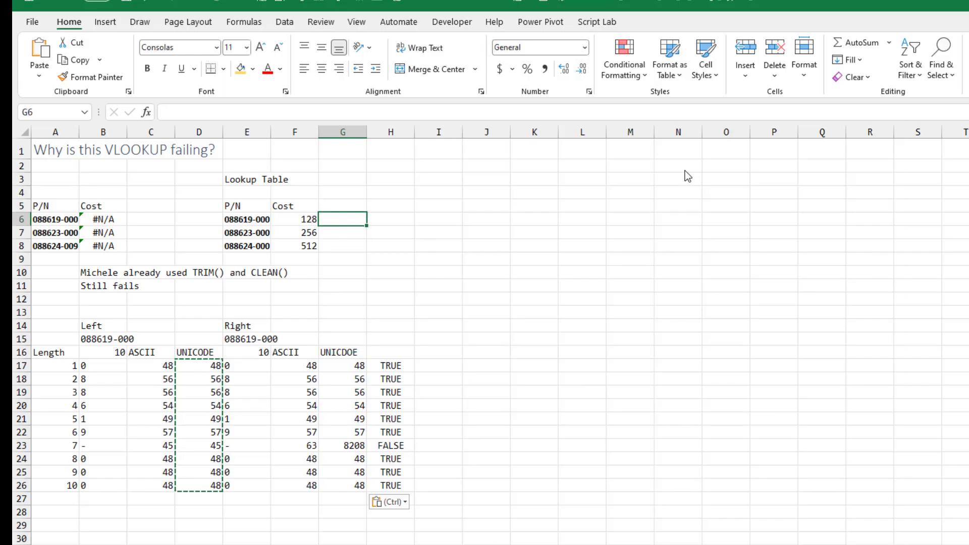
# Enter =SUBSTITUTE(E6,UNICHAR(8208),"-") in G6 and copy it to G7:G8.
pyautogui.press('Escape')
pyautogui.write('=SU')
pyautogui.press('Tab')
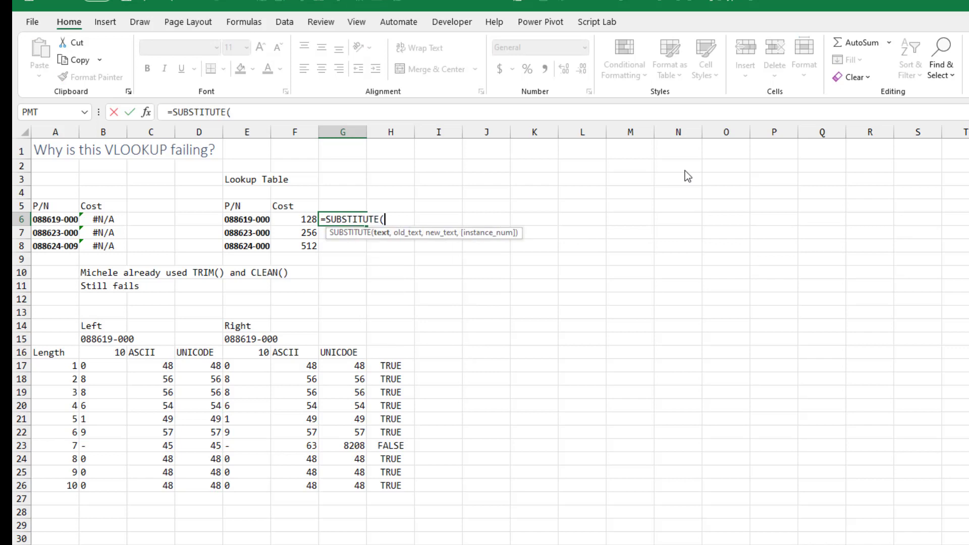
pyautogui.press('Left')
pyautogui.press('Left')
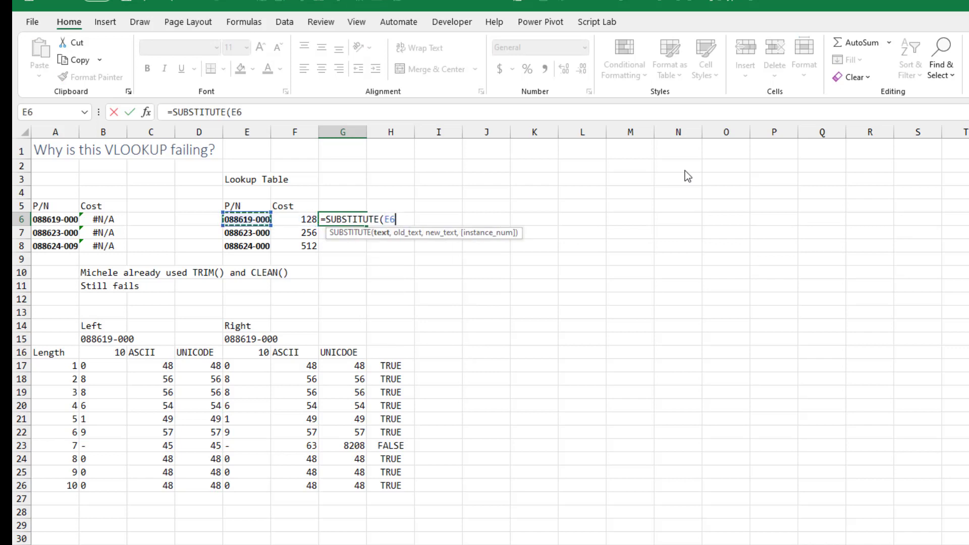
pyautogui.write(',UNICHAR(8208),')
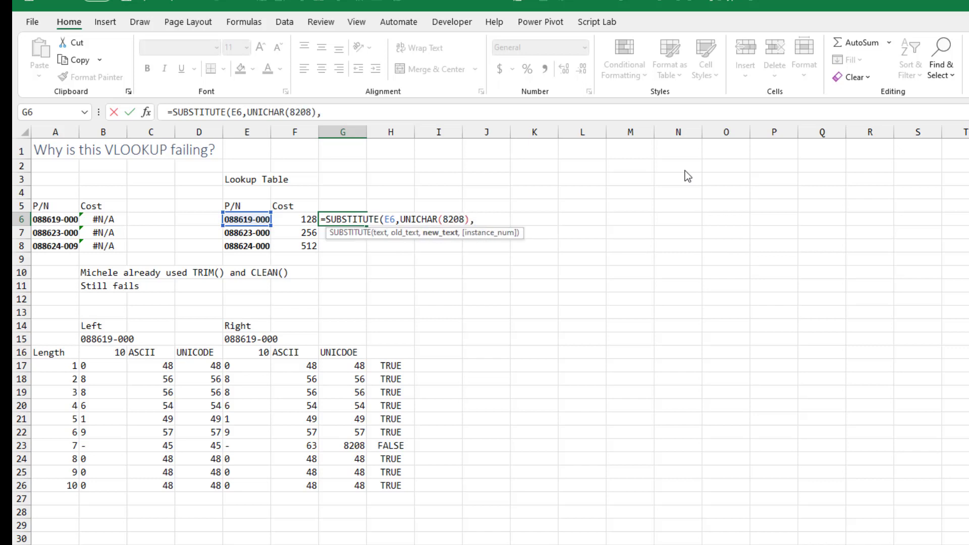
pyautogui.write('CHAR(')
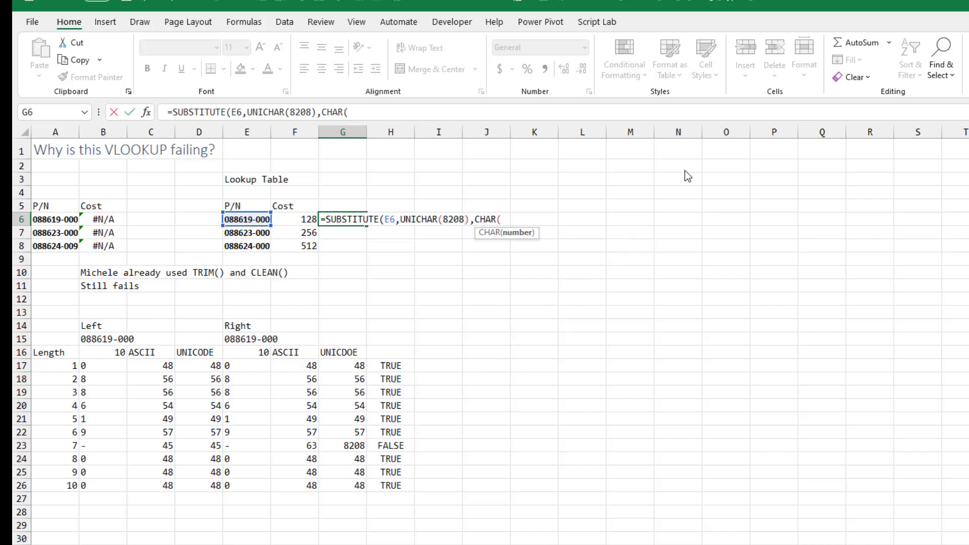
pyautogui.write('45')
pyautogui.press('BackSpace')
pyautogui.press('BackSpace')
pyautogui.press('BackSpace')
pyautogui.press('BackSpace')
pyautogui.press('BackSpace')
pyautogui.press('BackSpace')
pyautogui.press('BackSpace')
pyautogui.write('-")')
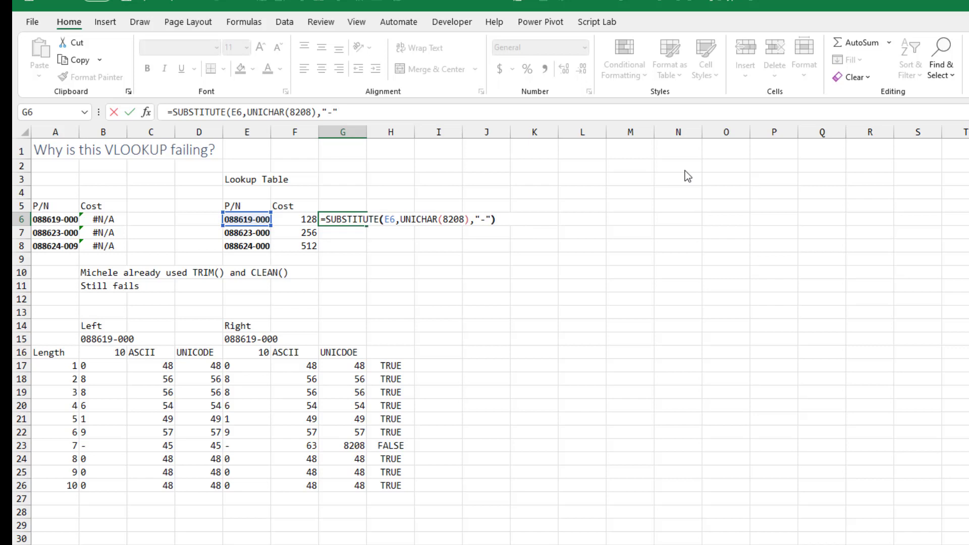
pyautogui.hotkey('ctrl', 'Return')
pyautogui.hotkey('ctrl', 'c')
pyautogui.hotkey('shift', 'Down')
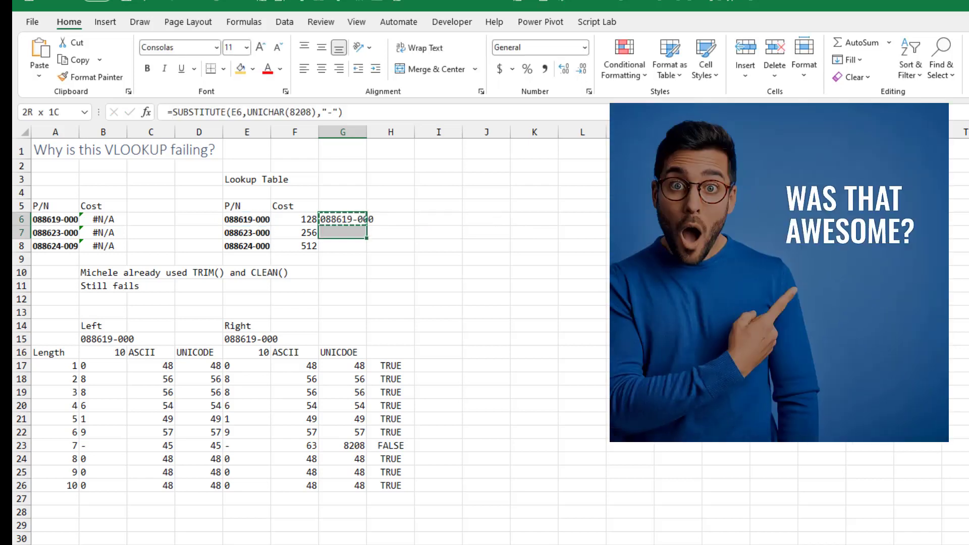
pyautogui.hotkey('shift', 'Down')
pyautogui.hotkey('ctrl', 'v')
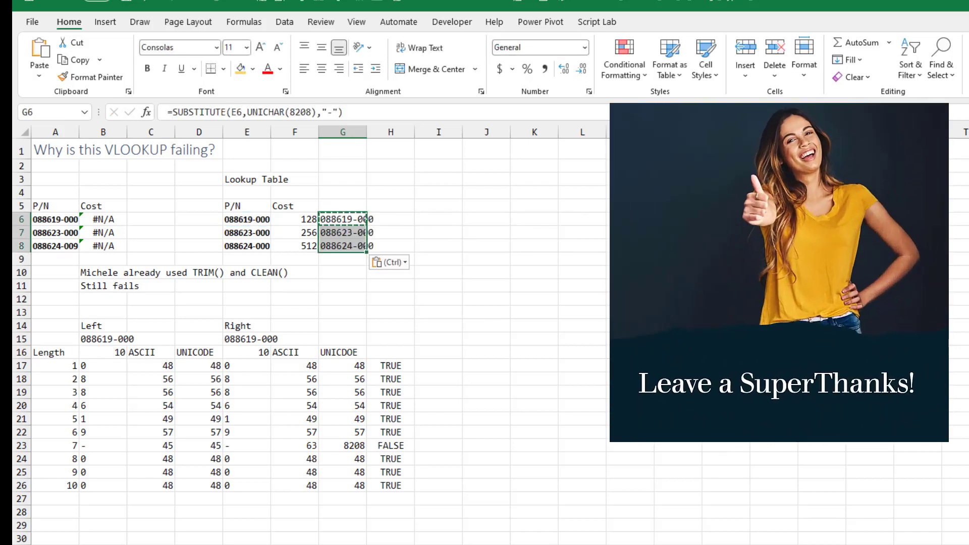
# Paste the cleaned part numbers as values over E6:E8, then edit the last one.
pyautogui.moveTo(343, 219); pyautogui.dragTo(342, 245)
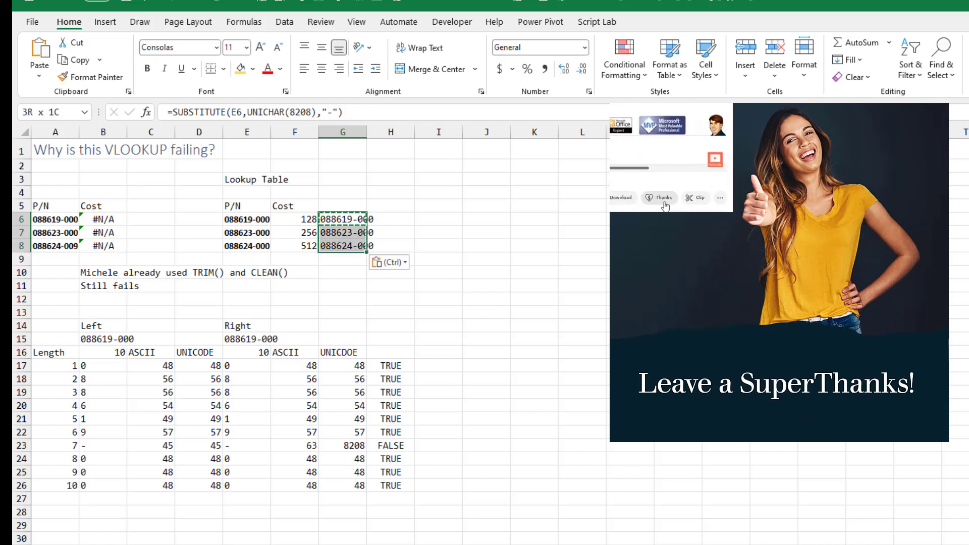
pyautogui.press('Left')
pyautogui.press('Left')
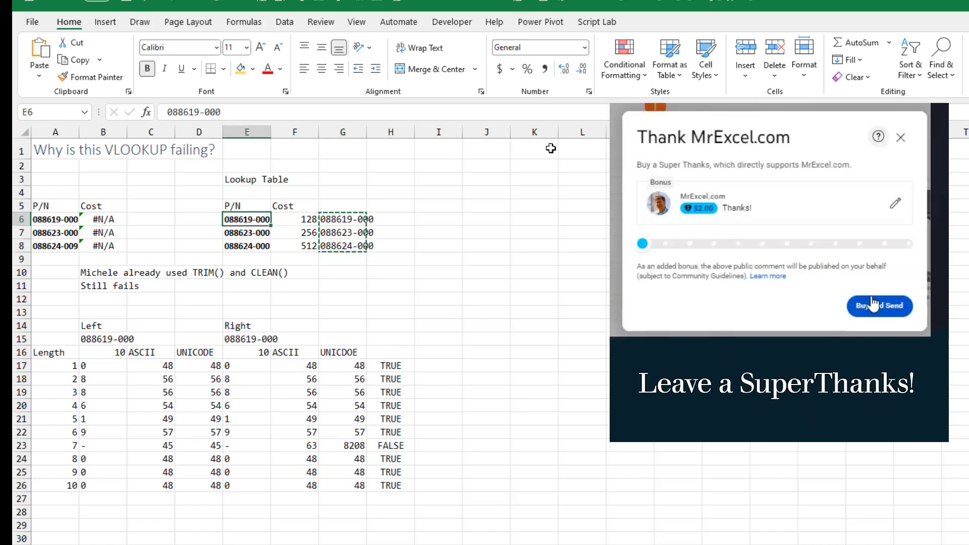
pyautogui.hotkey('ctrl', 'shift', 'v')
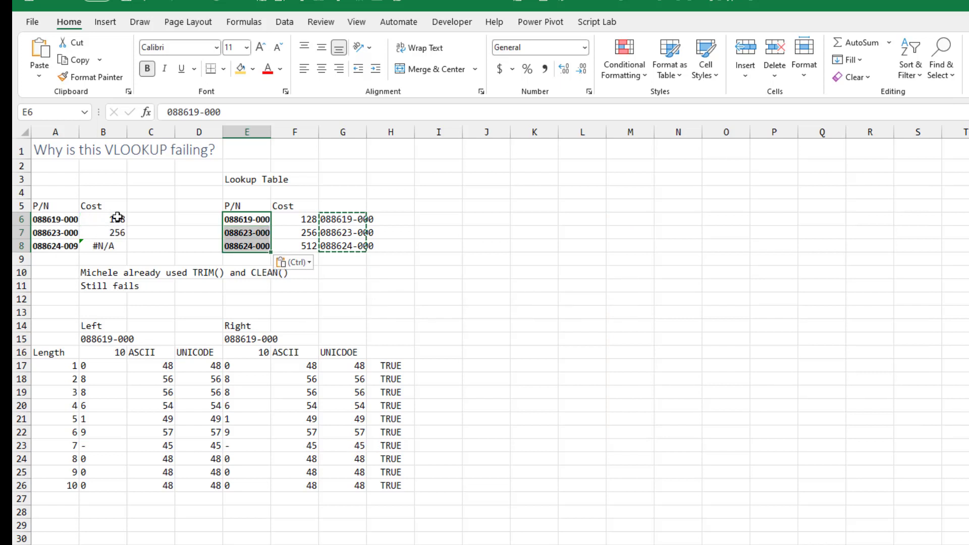
pyautogui.click(70, 250)
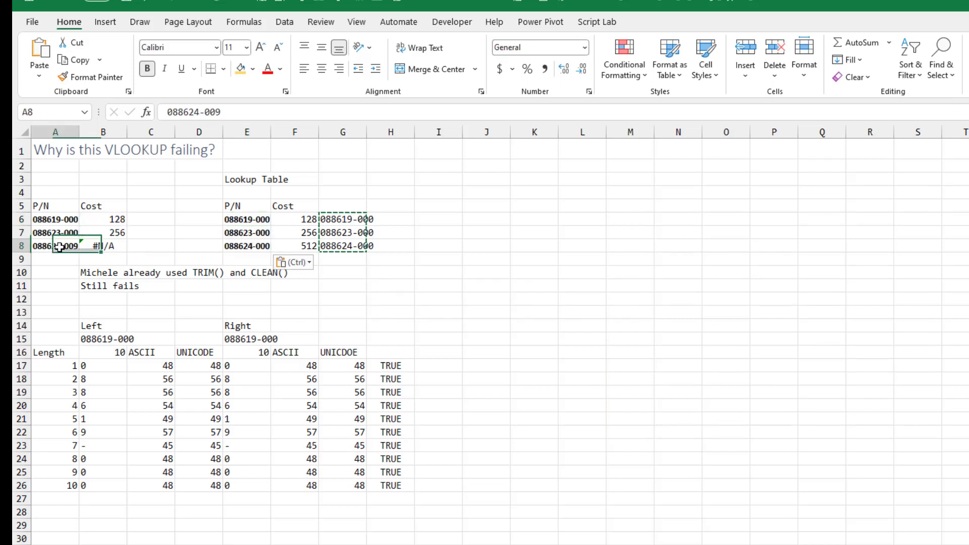
pyautogui.click(238, 250)
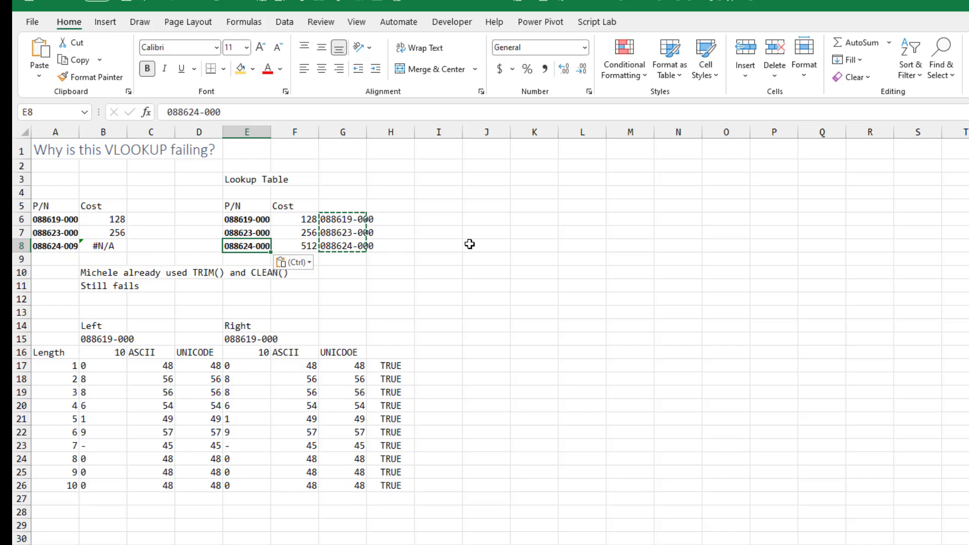
pyautogui.press('F2')
pyautogui.press('BackSpace')
pyautogui.write('9')
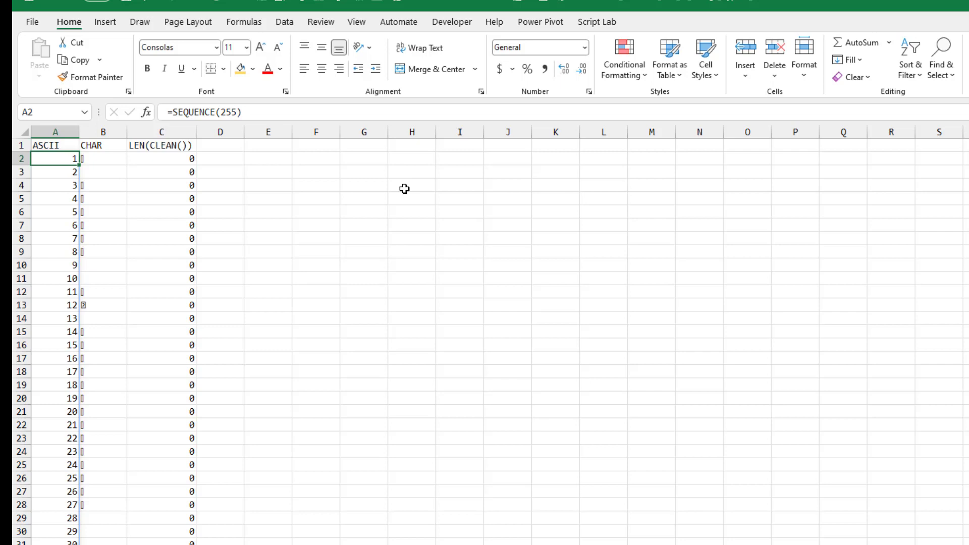
# Filter the ASCII test table's LEN(CLEAN()) column to show only cleaned length 0.
pyautogui.press('Right')
pyautogui.press('Right')
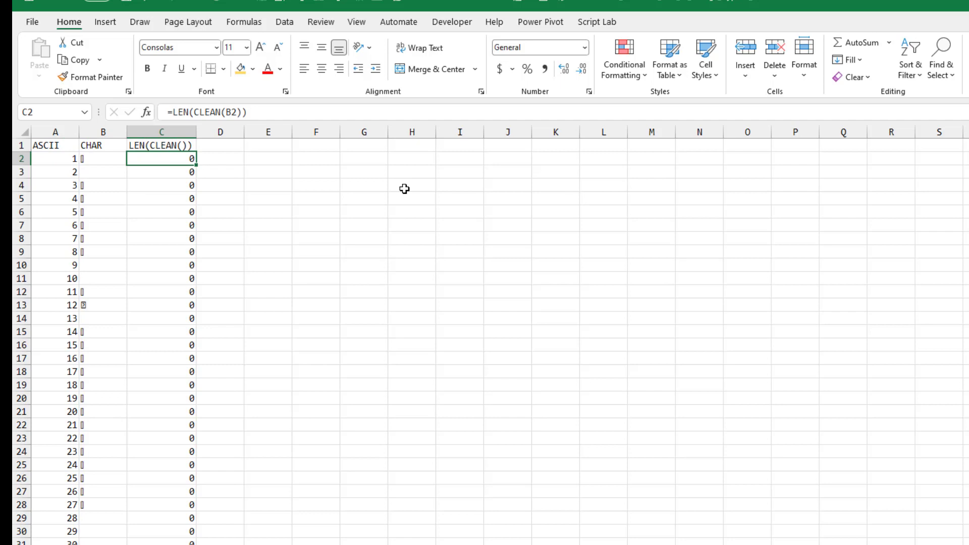
pyautogui.press('Up')
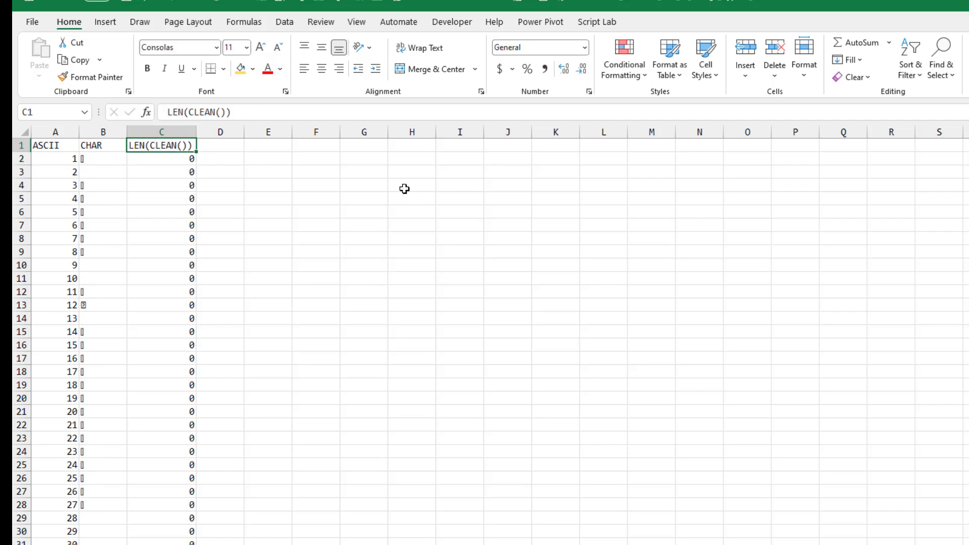
pyautogui.click(285, 21)
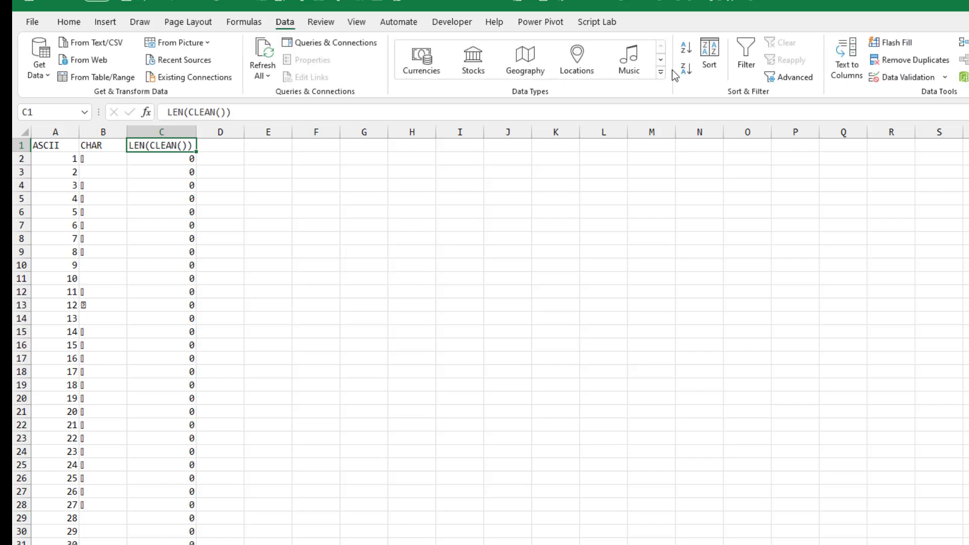
pyautogui.click(747, 57)
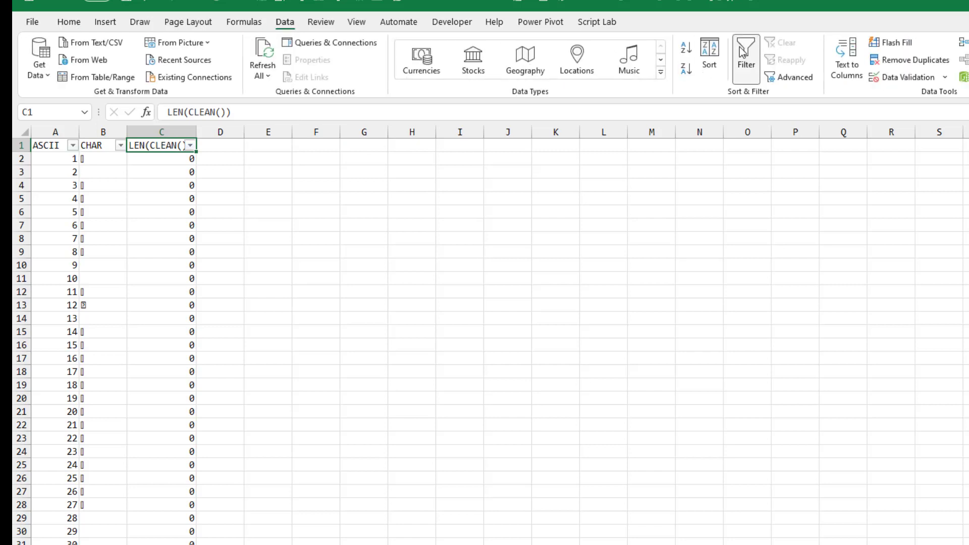
pyautogui.click(190, 145)
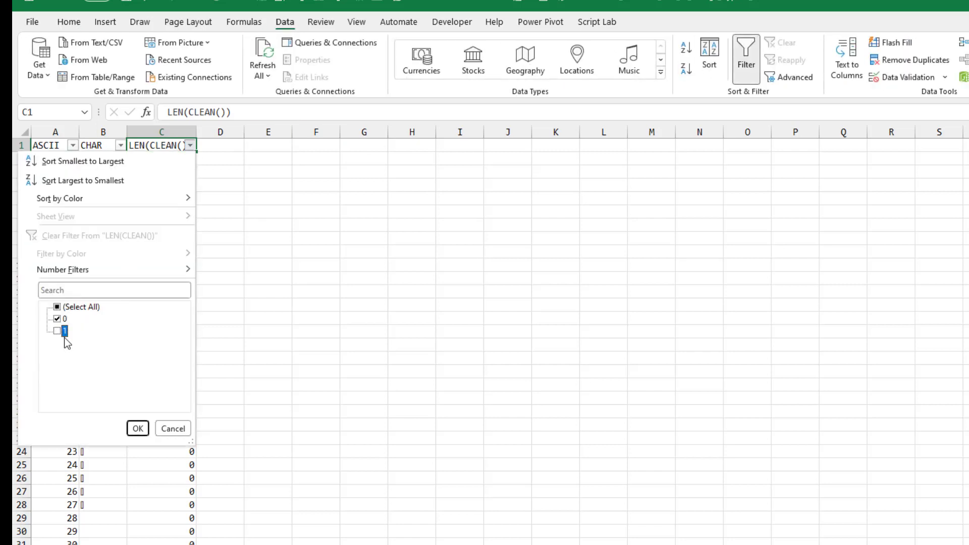
pyautogui.click(137, 429)
pyautogui.click(186, 207)
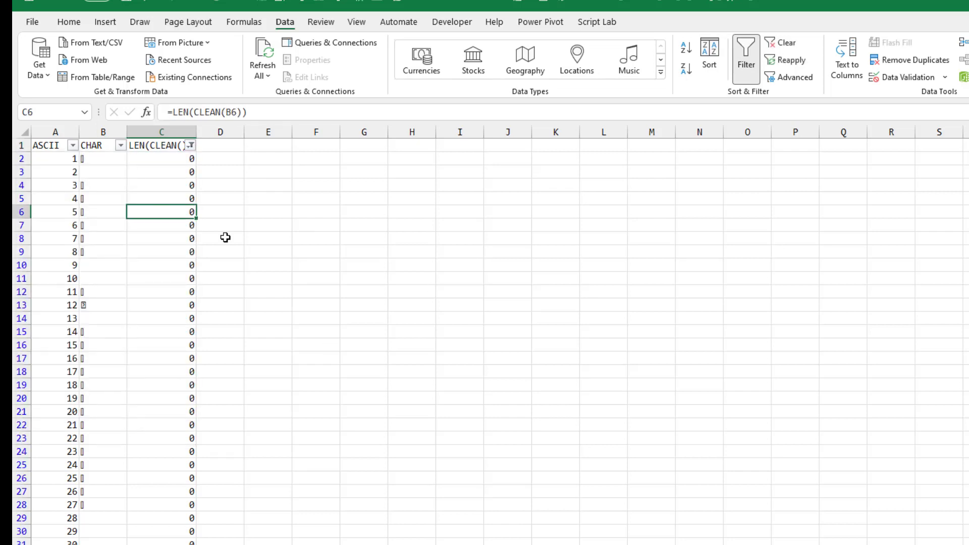
pyautogui.scroll(-3, 189, 459)
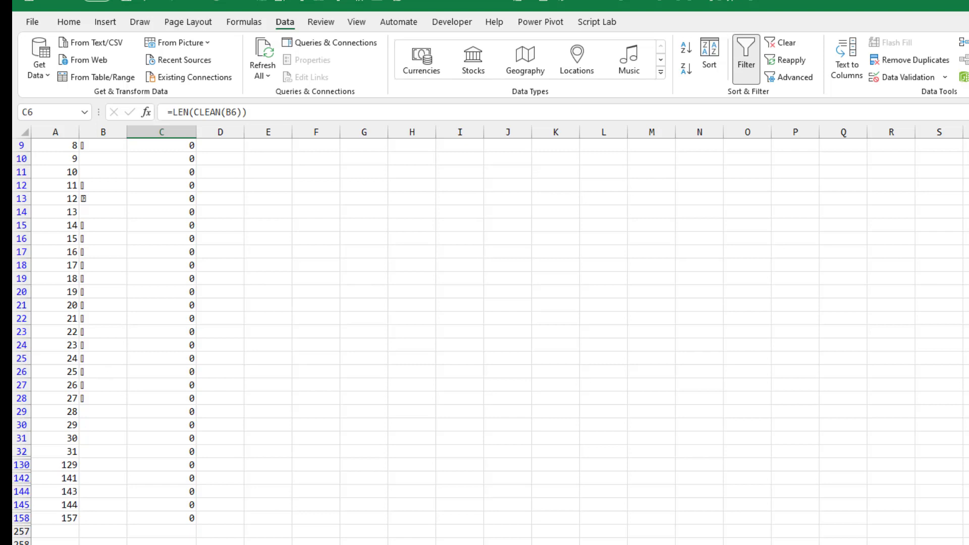
# On the Unicode test sheet, filter the LEN(CLEAN()) column to cleaned length 0.
pyautogui.hotkey('ctrl', 'shift', 'l')
pyautogui.click(61, 161)
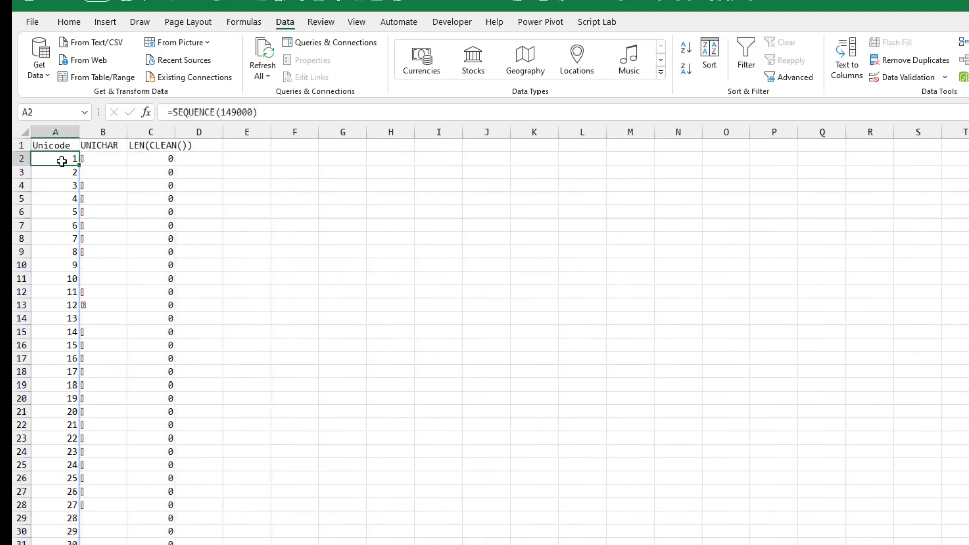
pyautogui.click(98, 163)
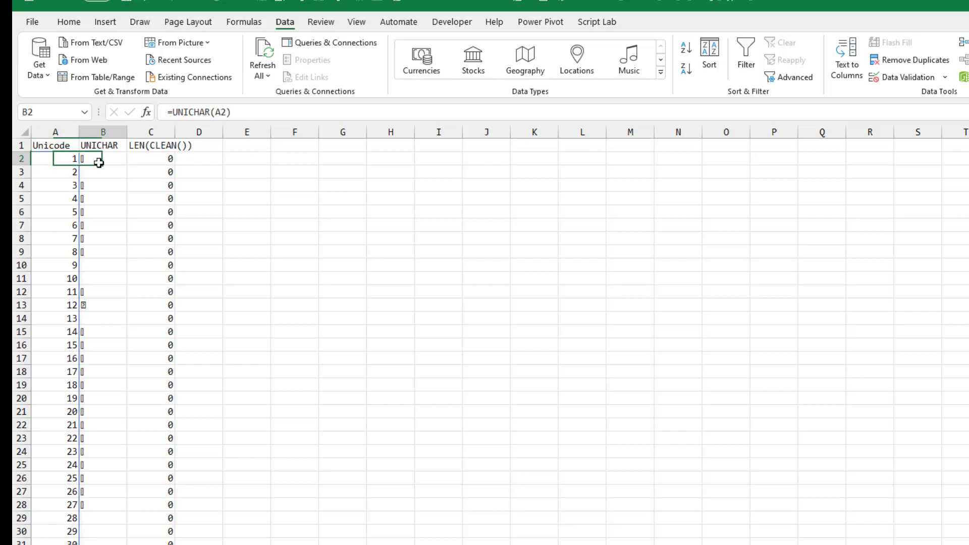
pyautogui.click(157, 160)
pyautogui.click(746, 57)
pyautogui.click(169, 145)
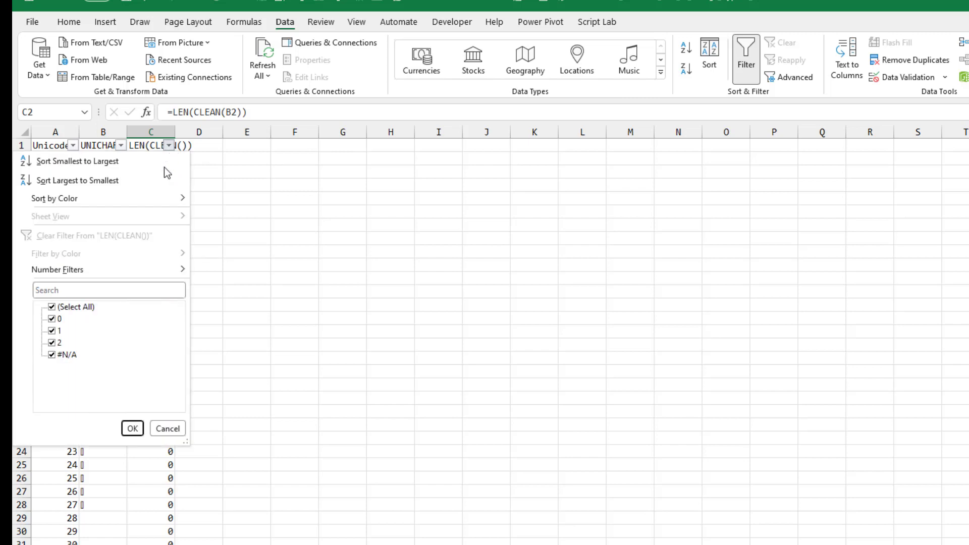
pyautogui.click(51, 307)
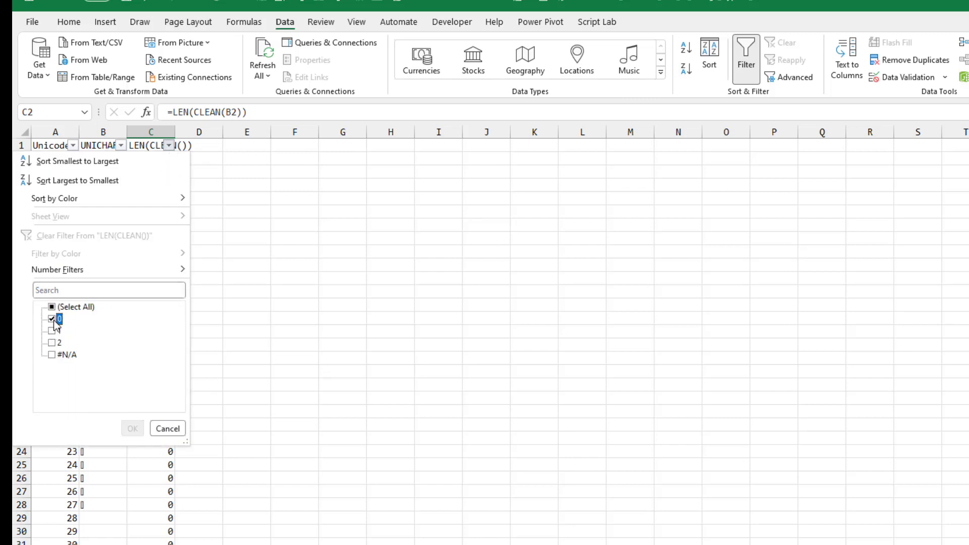
pyautogui.click(132, 429)
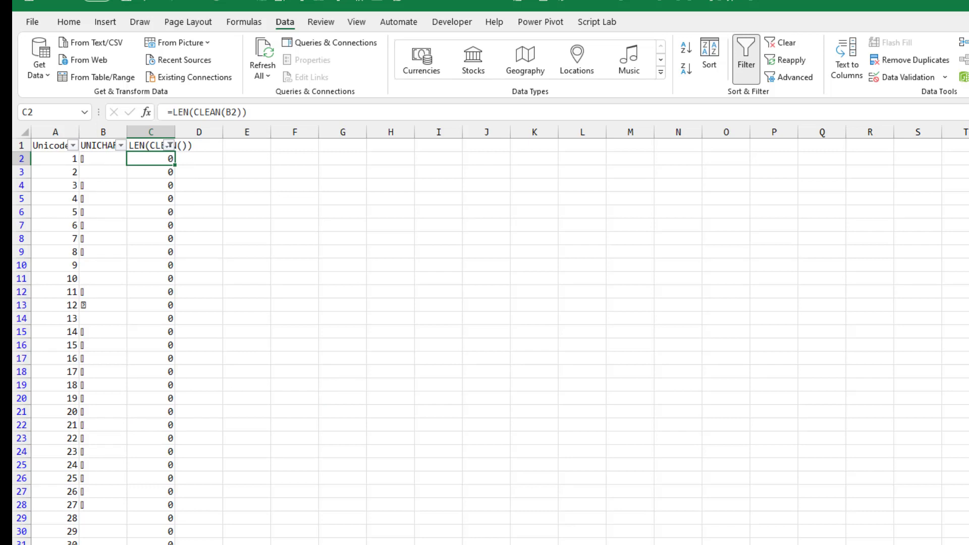
# Review the remaining codes 1–31 and 128–159, then show the So Many Questions sheet.
pyautogui.click(110, 540)
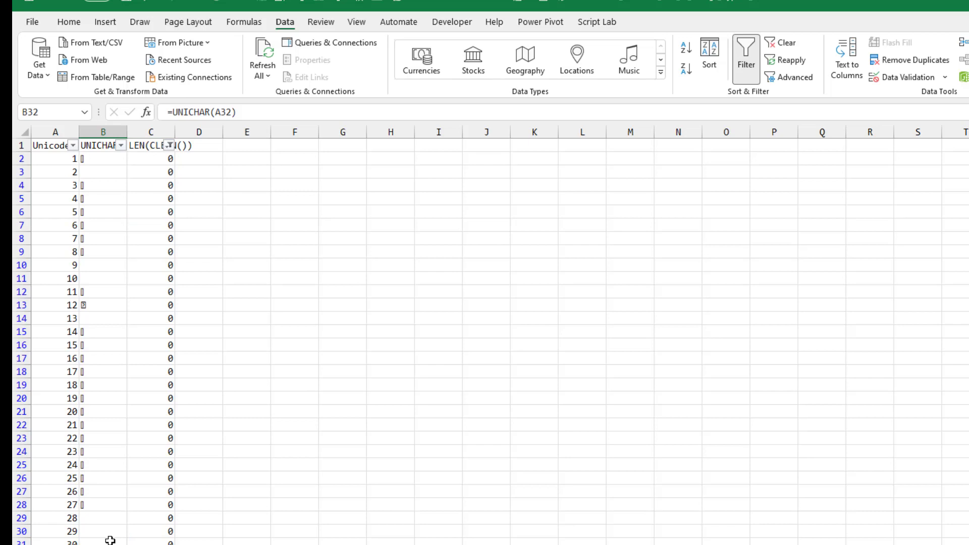
pyautogui.hotkey('ctrl', 'Down')
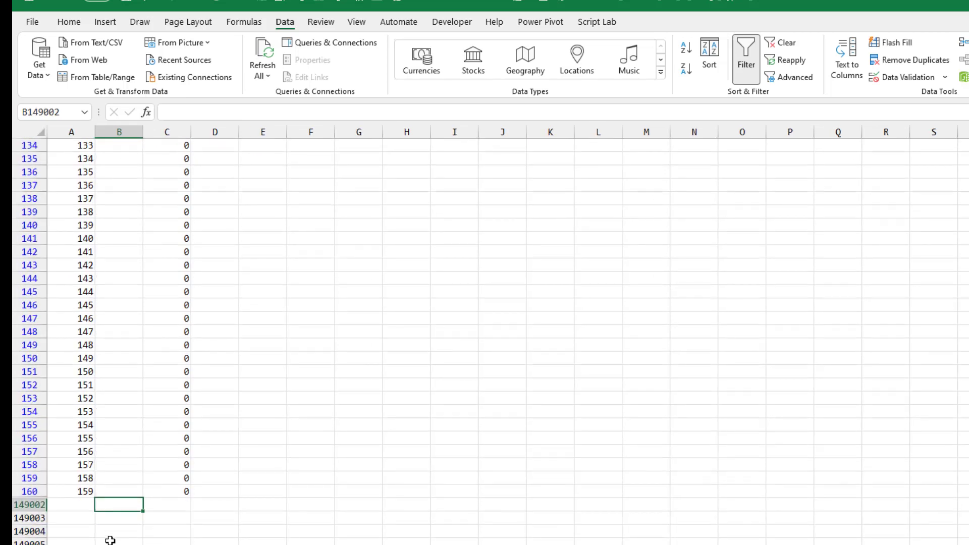
pyautogui.press('Up')
pyautogui.press('Up')
pyautogui.press('Up')
pyautogui.press('Up')
pyautogui.press('Up')
pyautogui.press('Up')
pyautogui.press('Up')
pyautogui.press('Up')
pyautogui.press('Up')
pyautogui.press('Up')
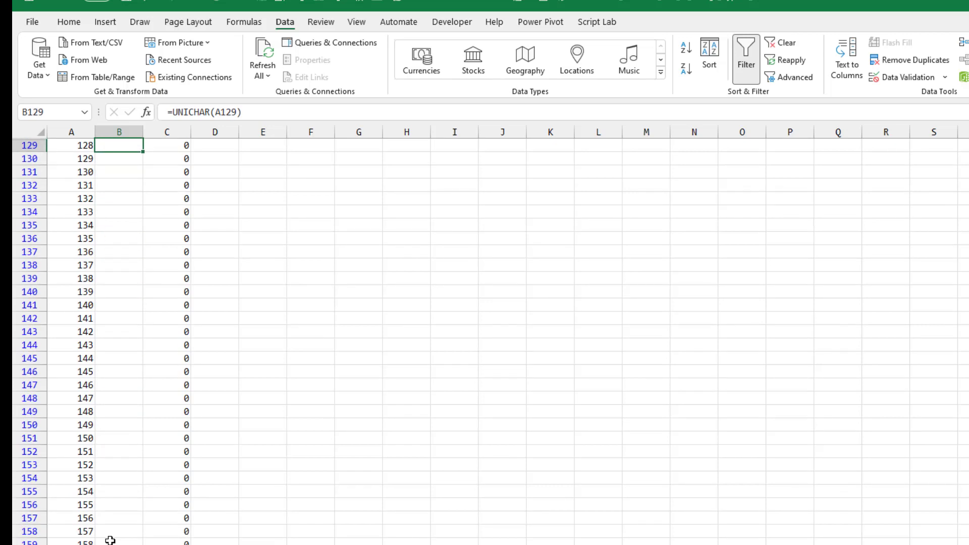
pyautogui.scroll(1, 109, 540)
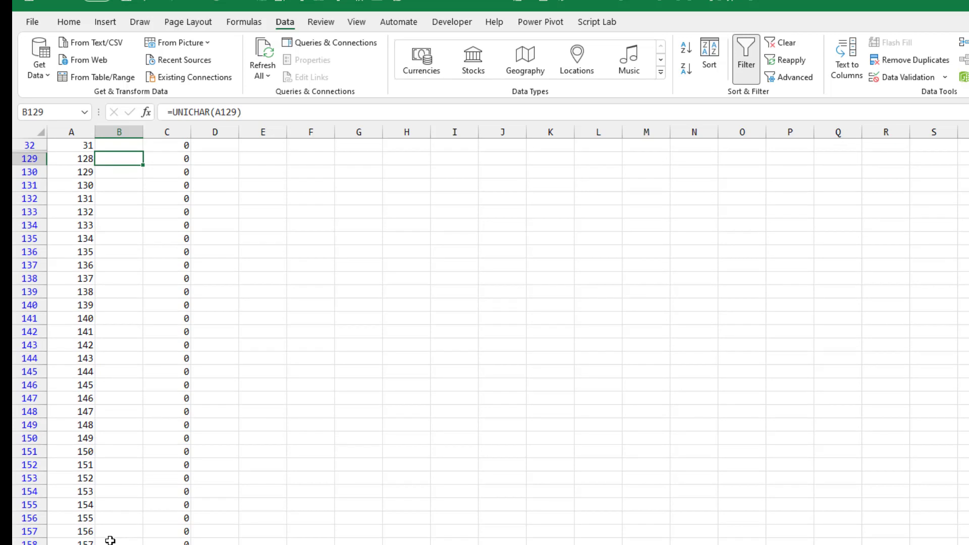
pyautogui.hotkey('ctrl', 'Up')
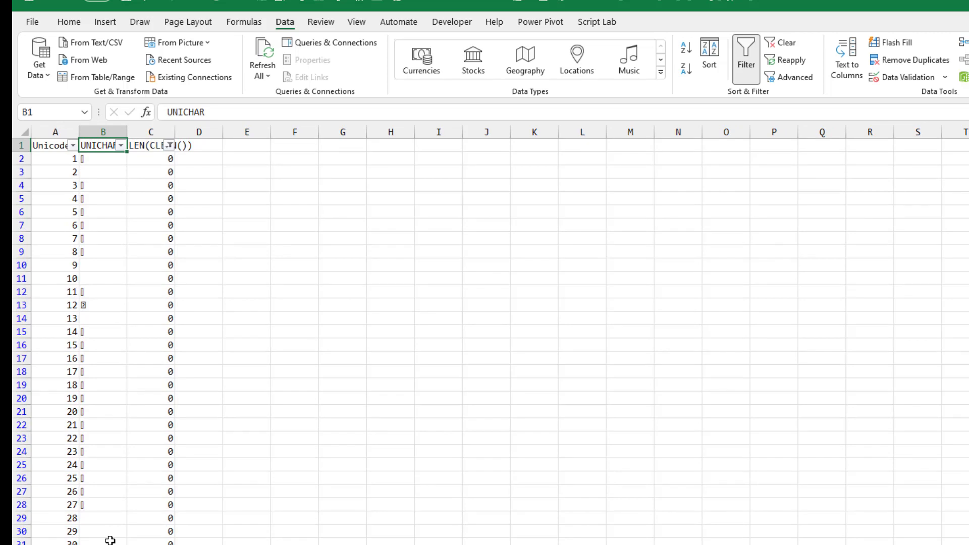
pyautogui.hotkey('ctrl', 'pageup')
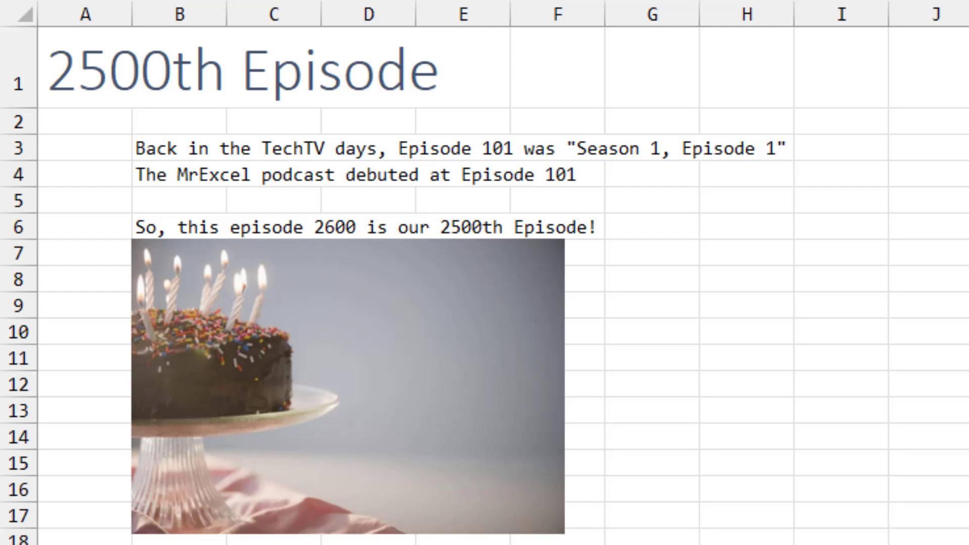
pyautogui.scroll(-2, 800, 342)
pyautogui.scroll(-1, 801, 342)
pyautogui.scroll(-1, 800, 342)
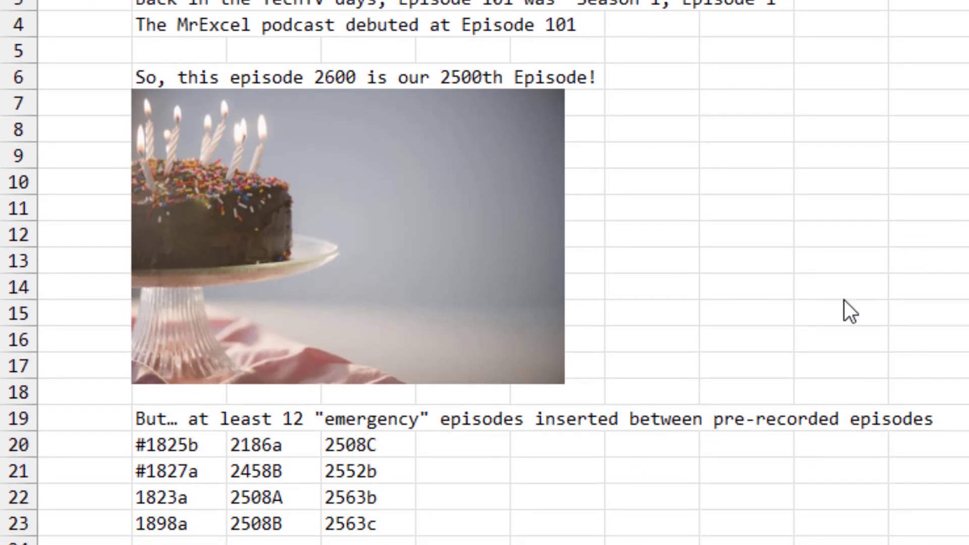